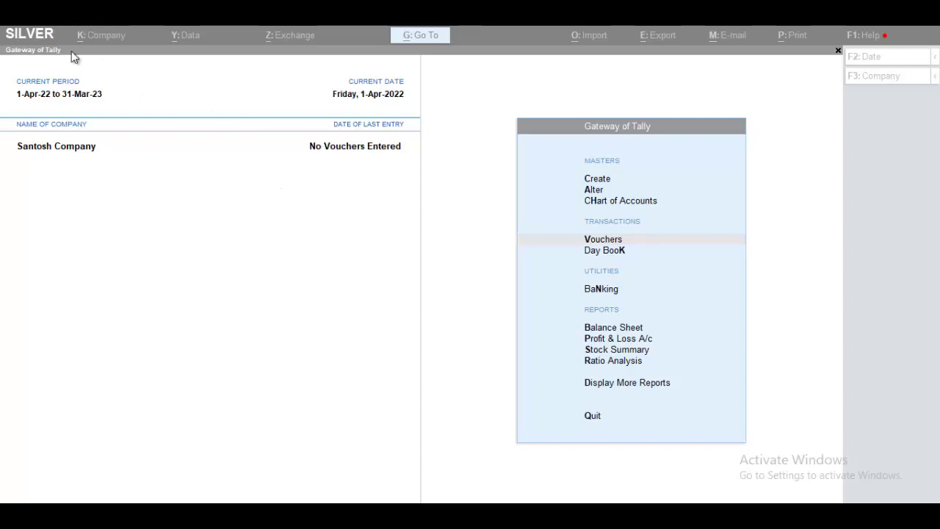
# Step: Open the company's features and bring up the Goods and Services Tax (GST) details
pyautogui.click(99, 39)
pyautogui.click(99, 40)
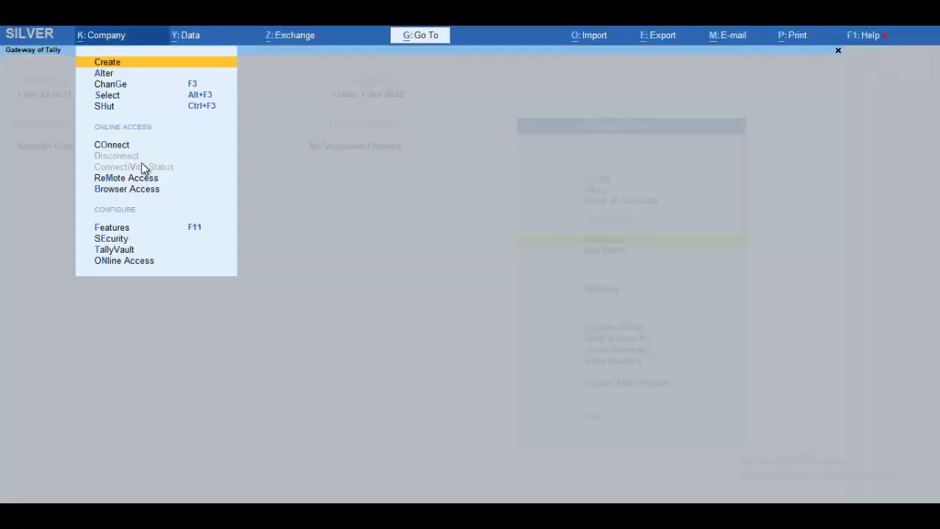
pyautogui.click(114, 229)
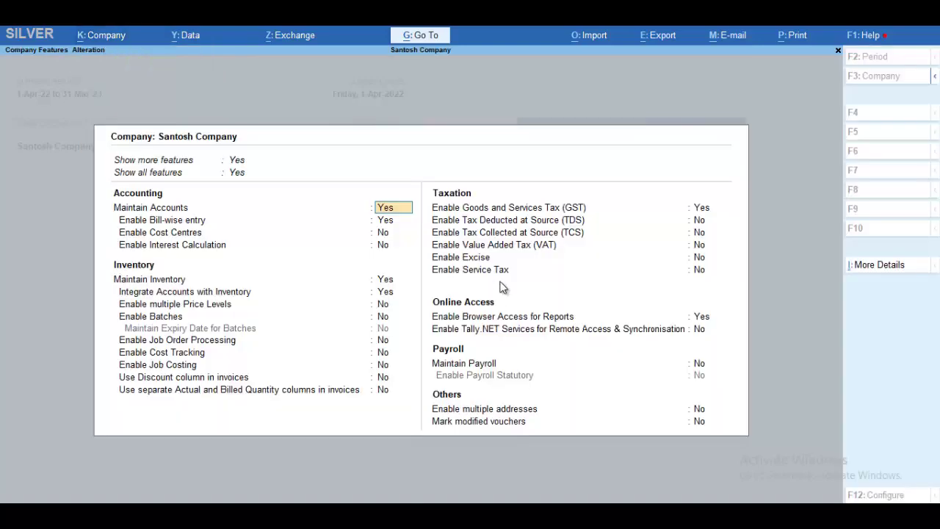
pyautogui.press('Down')
pyautogui.press('Down')
pyautogui.press('Down')
pyautogui.press('Down')
pyautogui.press('Down')
pyautogui.press('Down')
pyautogui.press('Down')
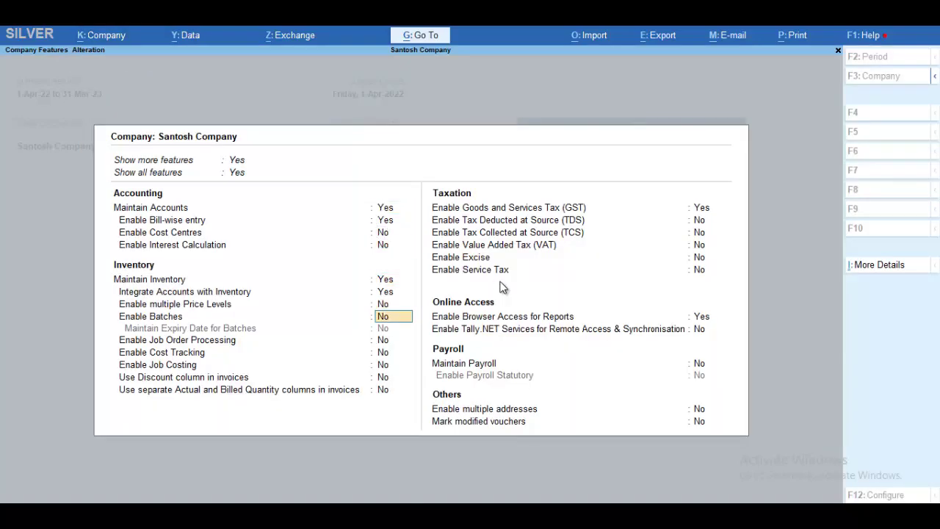
pyautogui.press('Down')
pyautogui.press('Down')
pyautogui.press('Down')
pyautogui.press('Down')
pyautogui.press('Down')
pyautogui.press('Down')
pyautogui.press('Return')
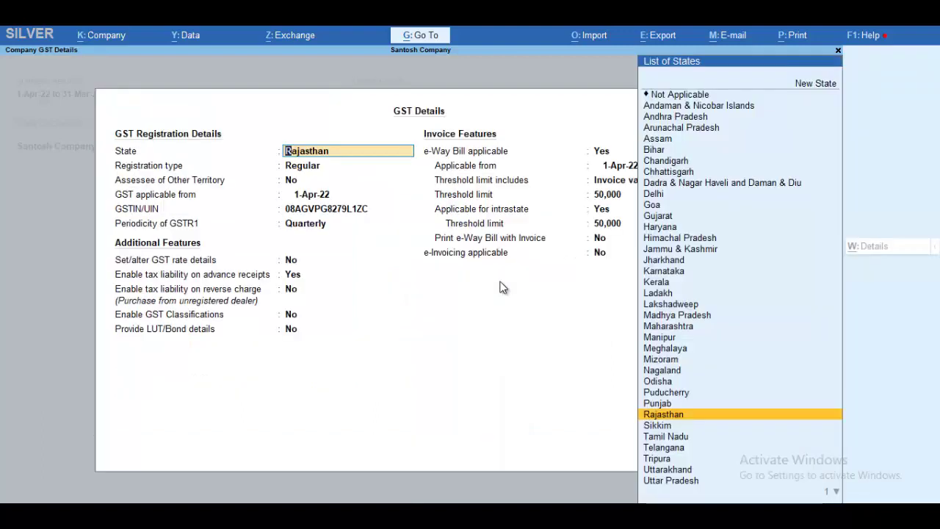
# Step: Review the company's GST registration details as far as the option for tax liability on advance receipts
pyautogui.press('Return')
pyautogui.press('Return')
pyautogui.press('Return')
pyautogui.press('Return')
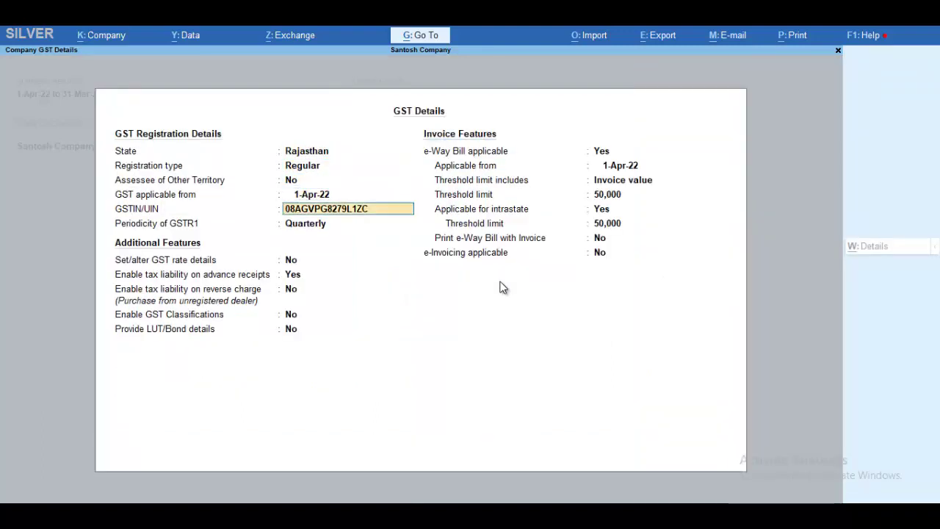
pyautogui.press('Return')
pyautogui.press('Return')
pyautogui.press('Return')
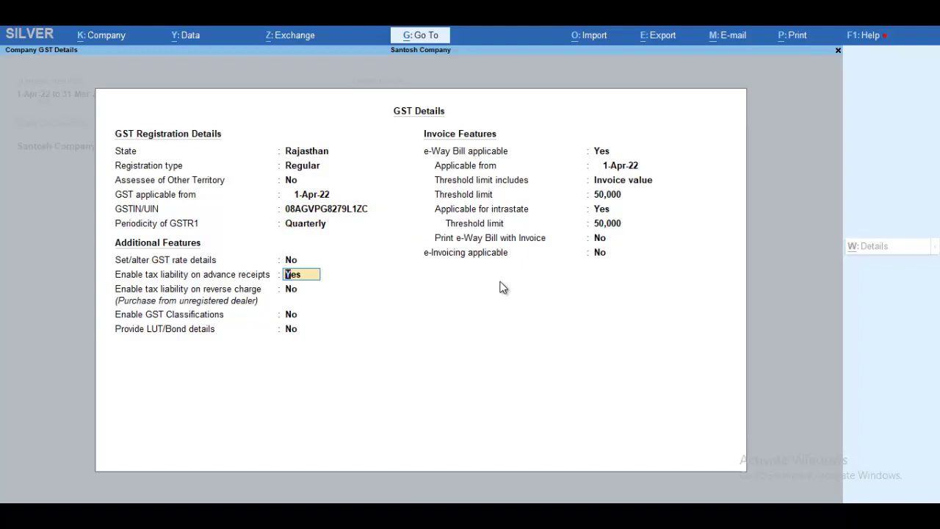
# Step: Keep tax liability on advance receipts enabled, go through the remaining GST and e-Way Bill settings, and accept the GST details
pyautogui.press('Return')
pyautogui.press('Return')
pyautogui.press('Return')
pyautogui.press('Return')
pyautogui.press('Return')
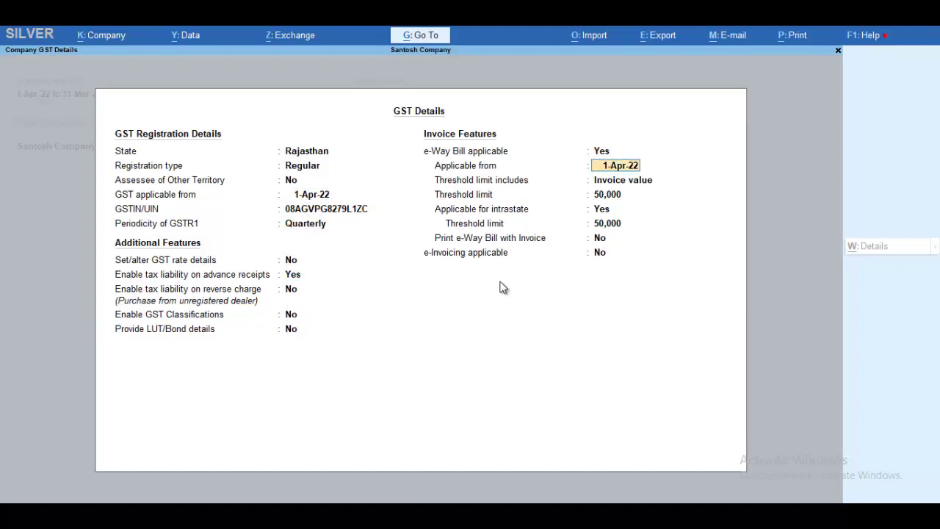
pyautogui.press('Return')
pyautogui.press('Return')
pyautogui.press('Return')
pyautogui.press('Return')
pyautogui.press('Return')
pyautogui.press('Return')
pyautogui.press('Return')
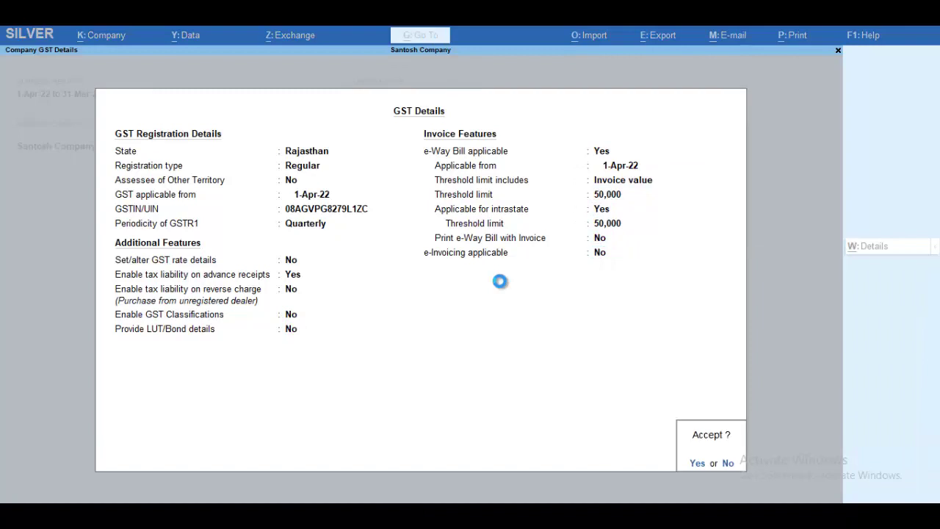
pyautogui.press('Return')
# Step: Go through the remaining taxation, online access, payroll and other features unchanged and save the company features
pyautogui.press('Return')
pyautogui.press('Return')
pyautogui.press('Return')
pyautogui.press('Return')
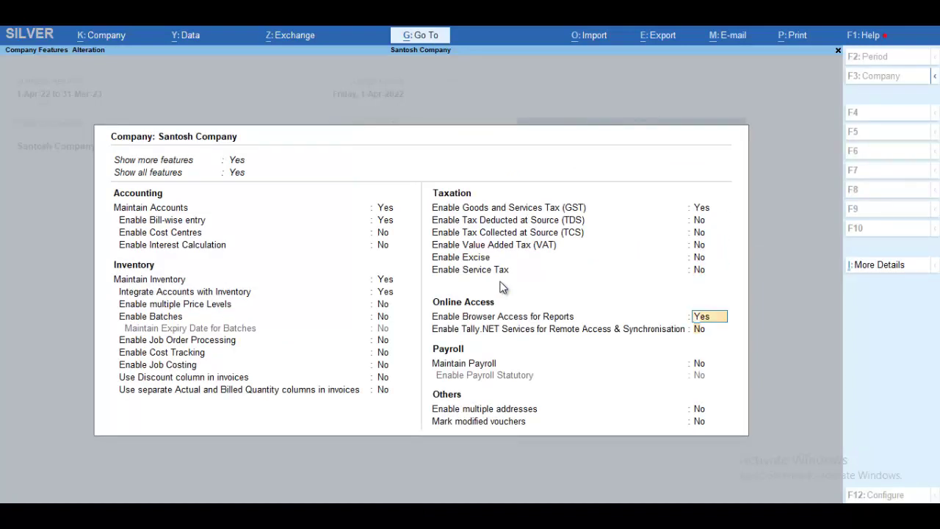
pyautogui.press('Return')
pyautogui.press('Return')
pyautogui.press('Return')
pyautogui.press('Return')
pyautogui.press('Return')
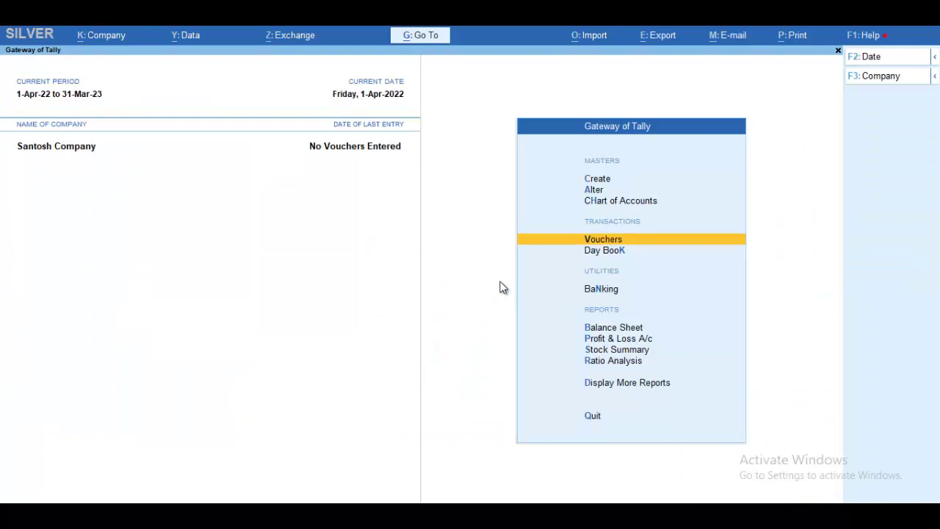
pyautogui.press('Up')
pyautogui.press('Up')
pyautogui.press('Up')
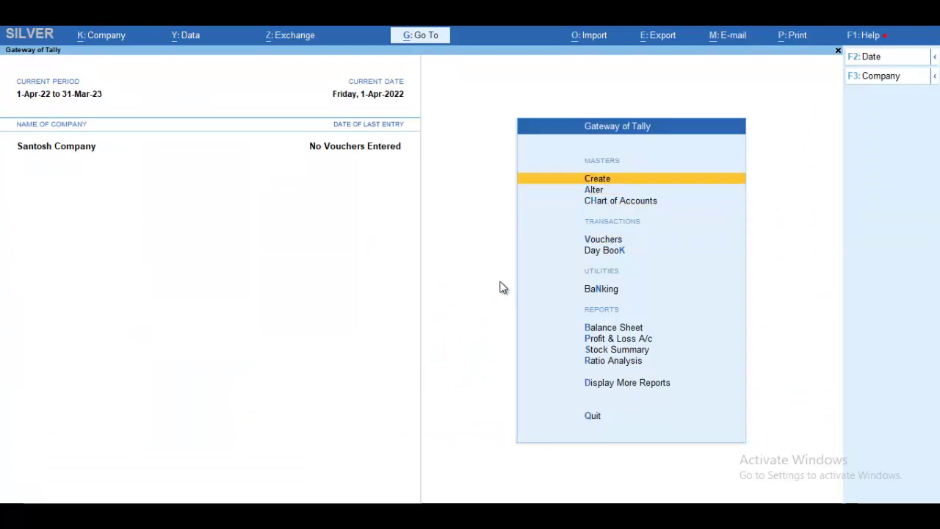
pyautogui.press('Return')
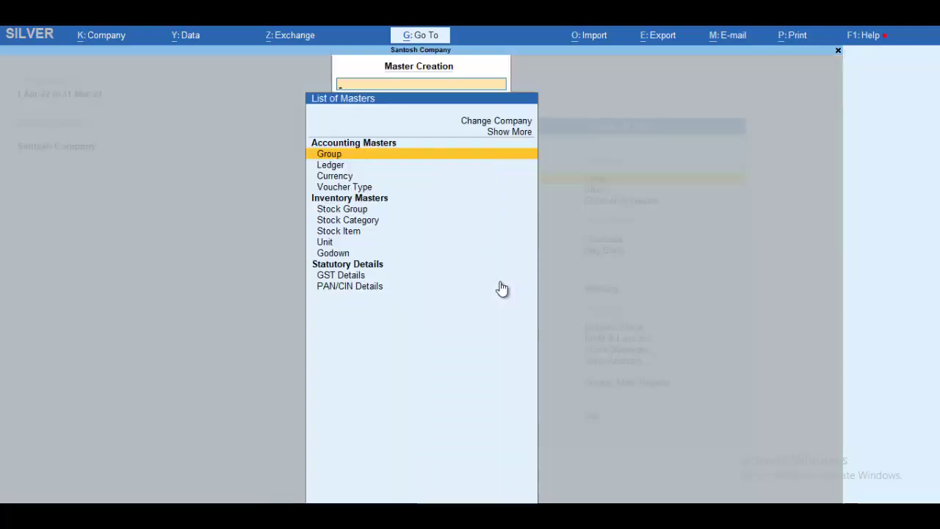
pyautogui.press('Down')
pyautogui.press('Return')
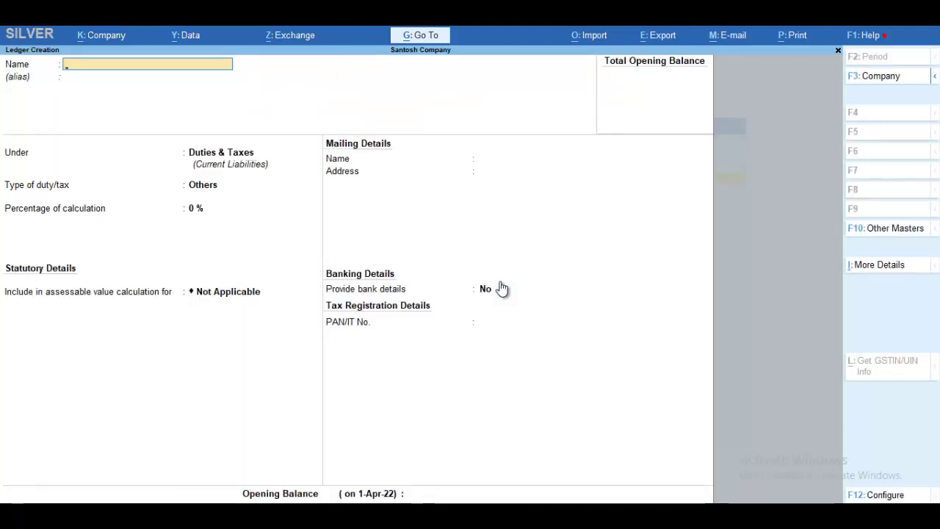
pyautogui.press('Escape')
pyautogui.press('Return')
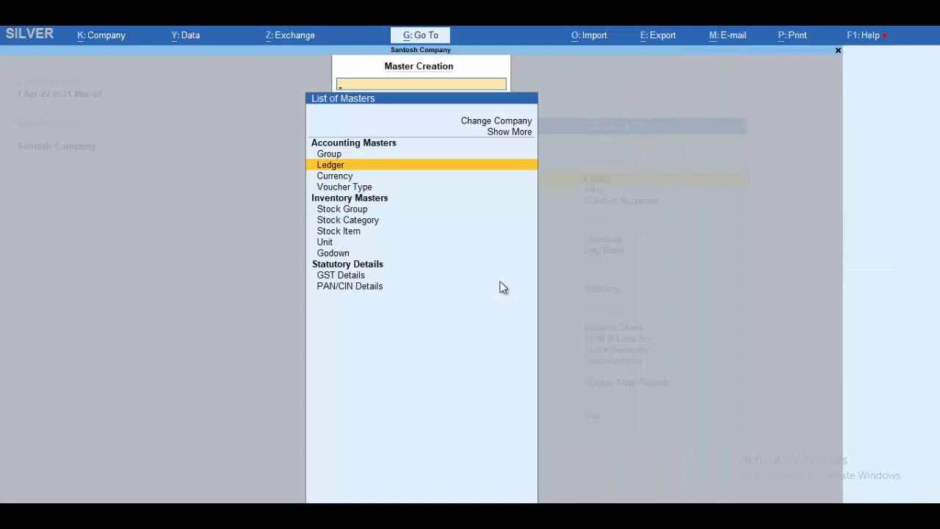
pyautogui.press('Escape')
# Step: Open the C Gst ledger for alteration, examine its group and tax type, and leave it without saving
pyautogui.press('Down')
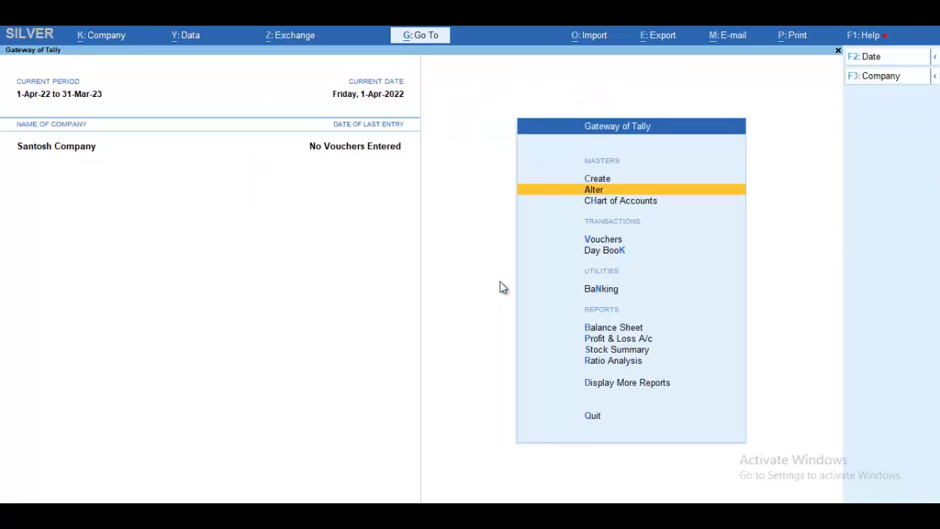
pyautogui.press('Return')
pyautogui.press('Down')
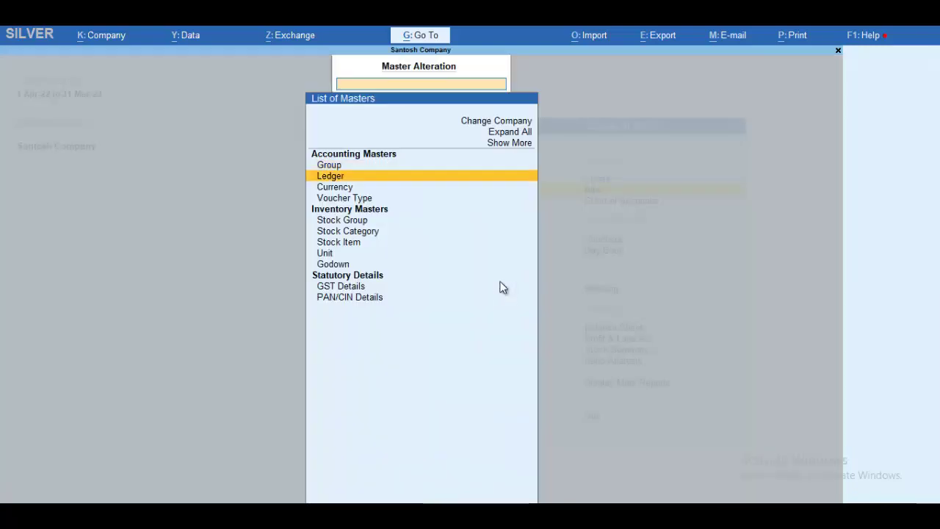
pyautogui.press('Return')
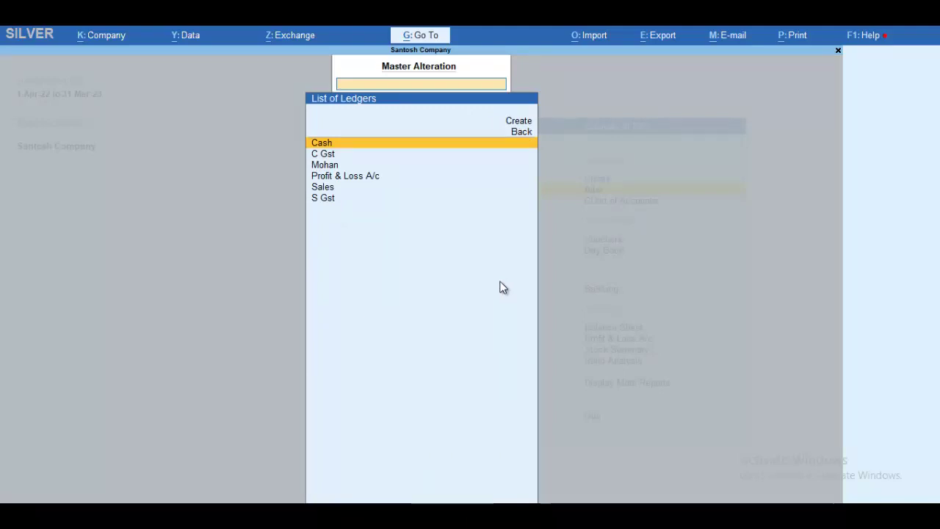
pyautogui.press('Down')
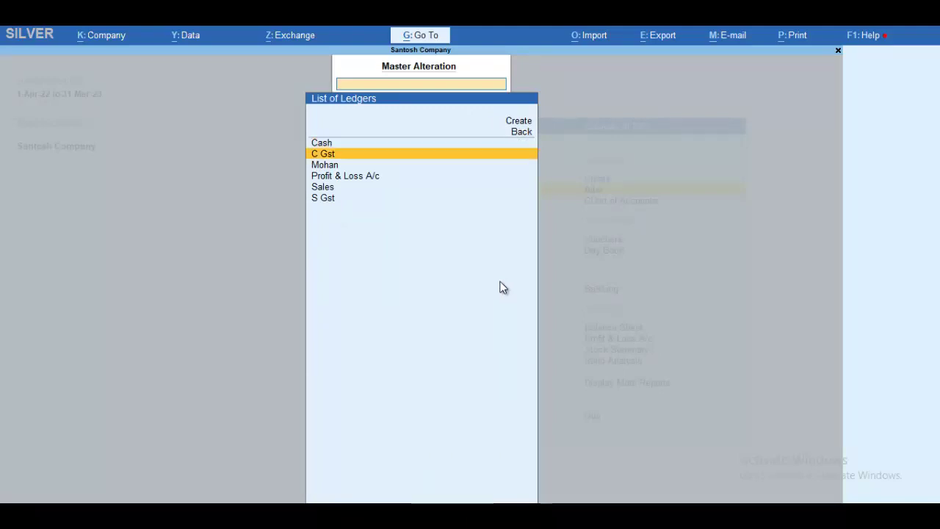
pyautogui.press('Return')
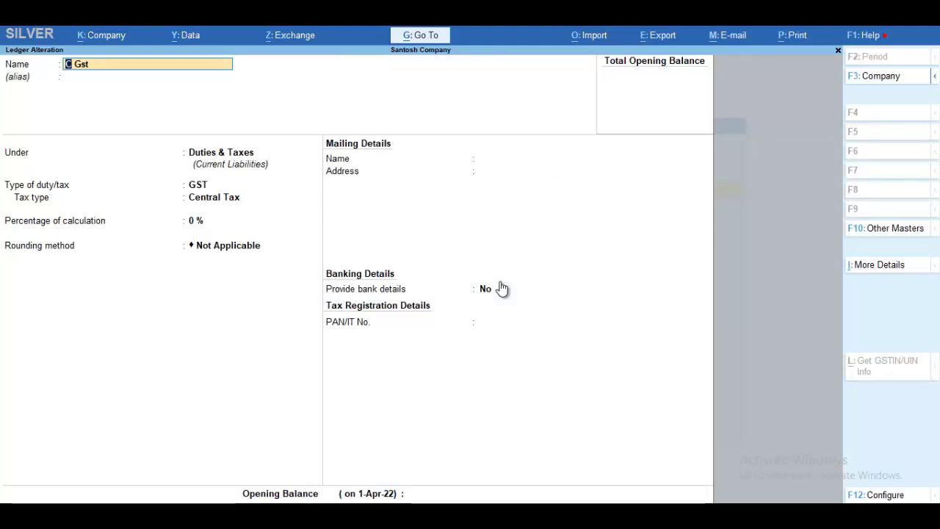
pyautogui.press('Delete')
pyautogui.press('Delete')
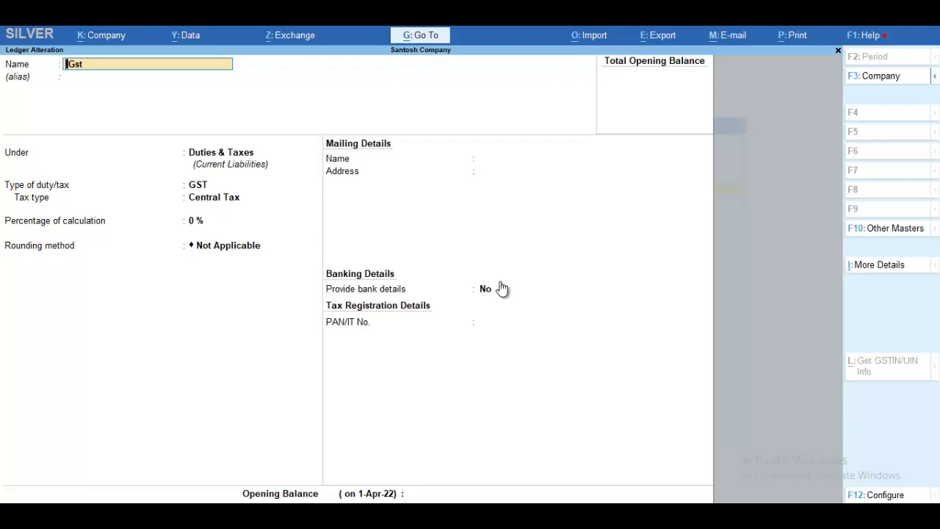
pyautogui.press('Escape')
pyautogui.press('Escape')
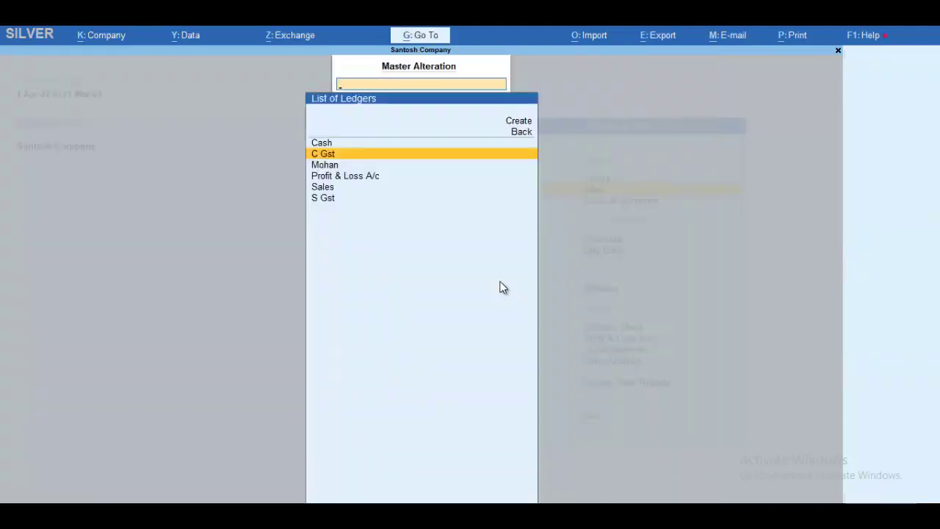
# Step: Examine the customer's ledger under Sundry Debtors and the Sales and S Gst entries in the ledger list
pyautogui.press('Down')
pyautogui.press('Return')
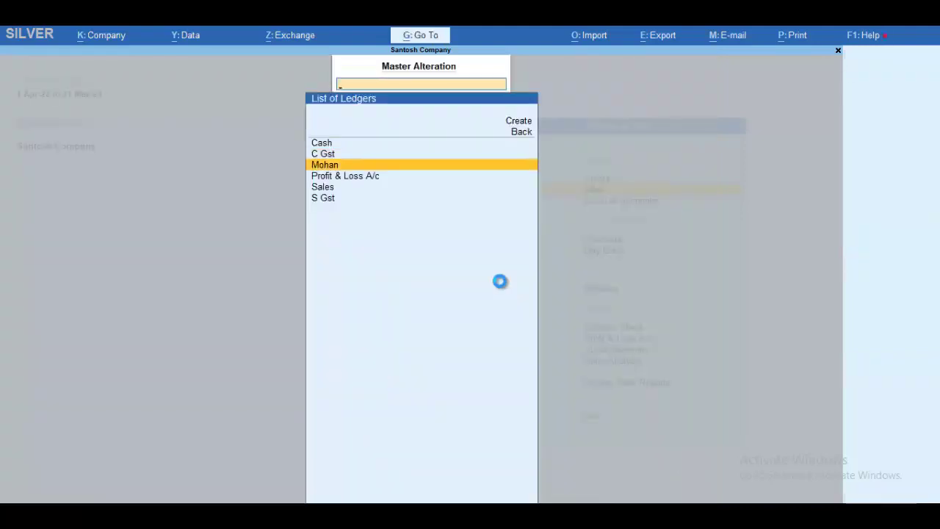
pyautogui.press('Escape')
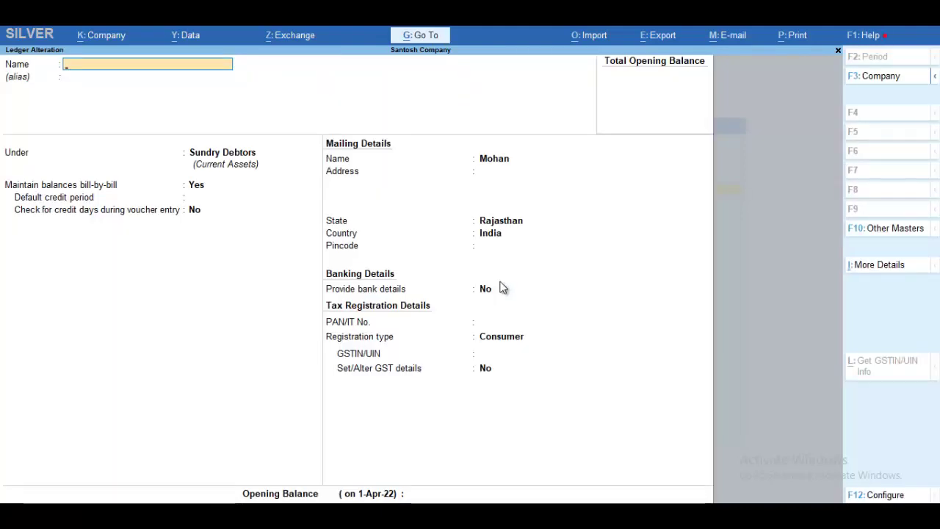
pyautogui.press('Escape')
pyautogui.press('Down')
pyautogui.press('Down')
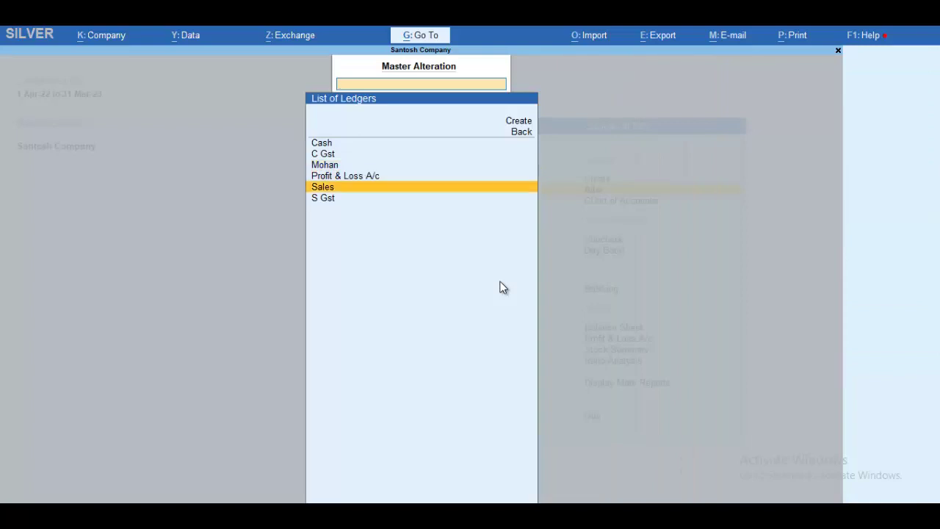
pyautogui.press('Down')
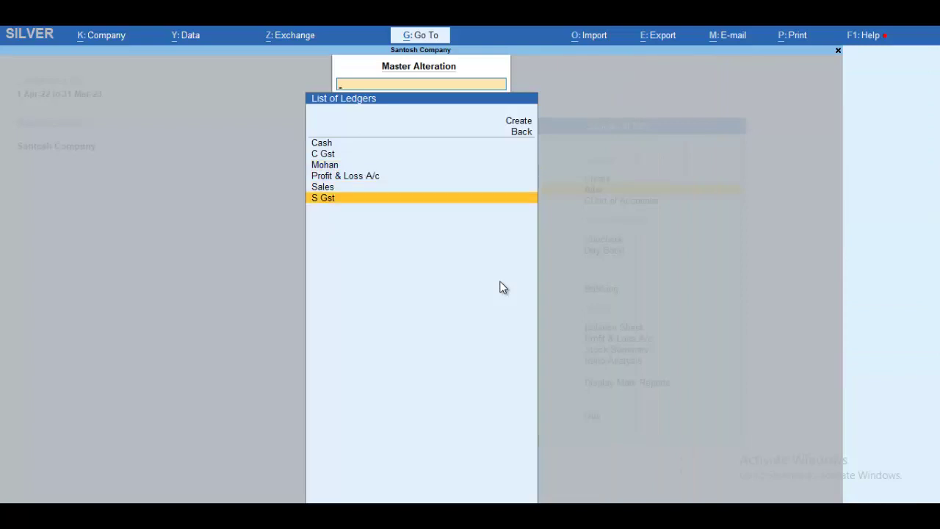
pyautogui.press('Escape')
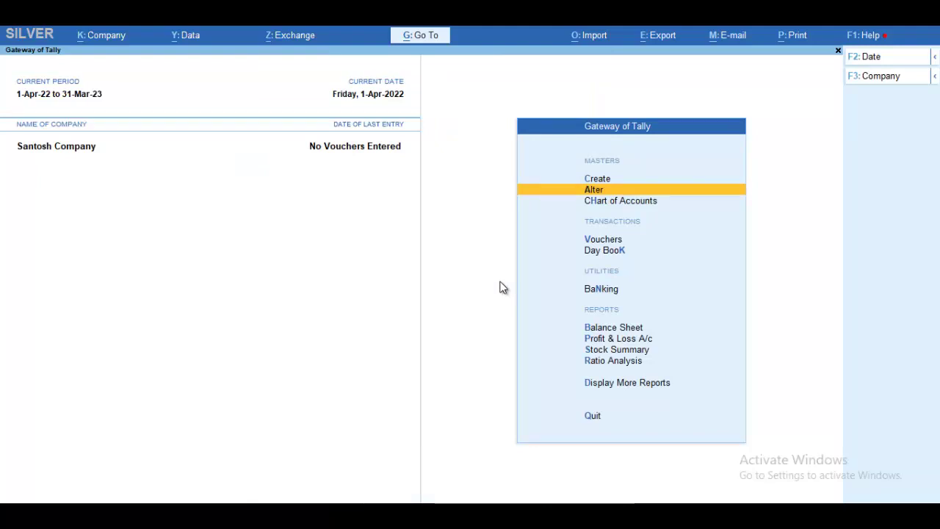
# Step: Start a receipt voucher with the GST stat adjustment set to Advance Receipt, and choose the customer's ledger as the account credited
pyautogui.press('Down')
pyautogui.press('Down')
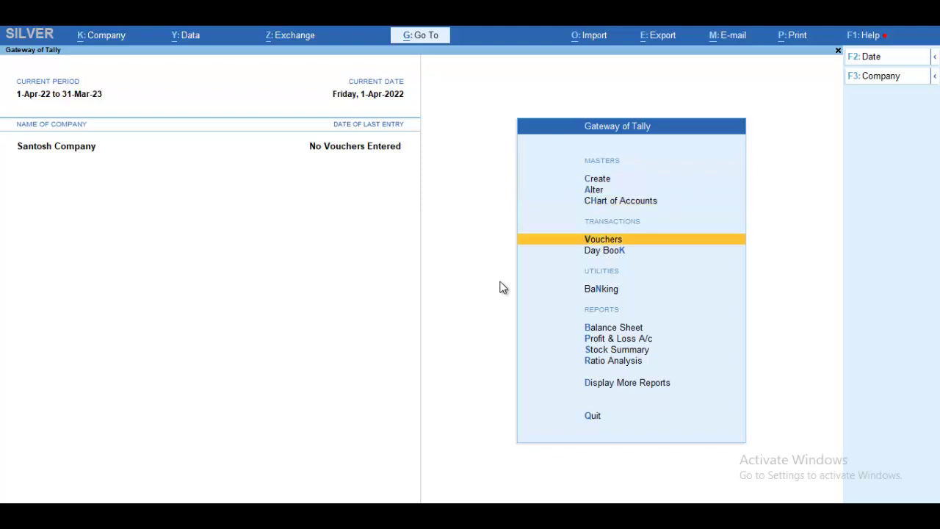
pyautogui.press('Return')
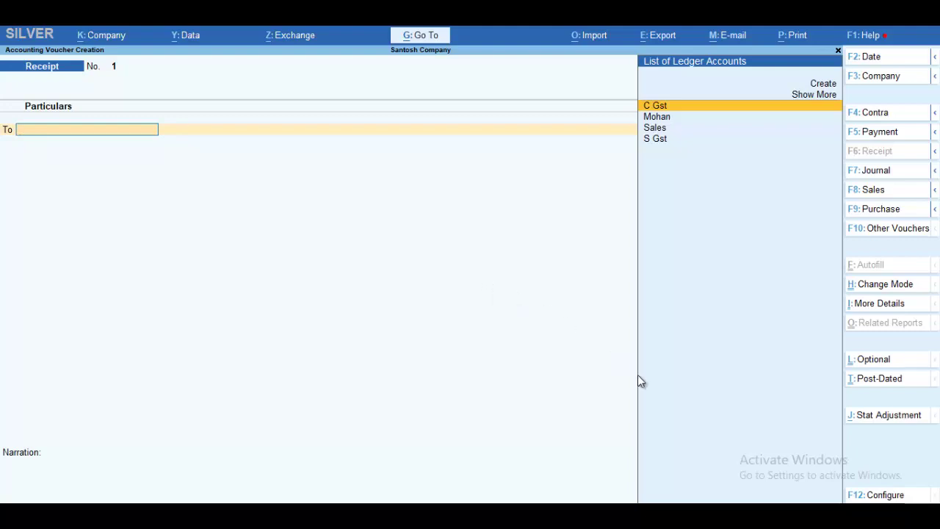
pyautogui.click(898, 420)
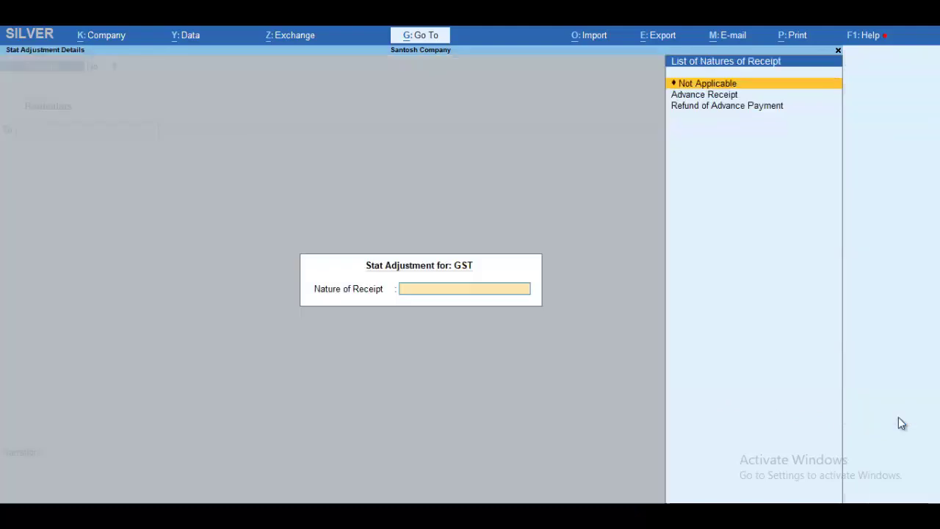
pyautogui.press('Down')
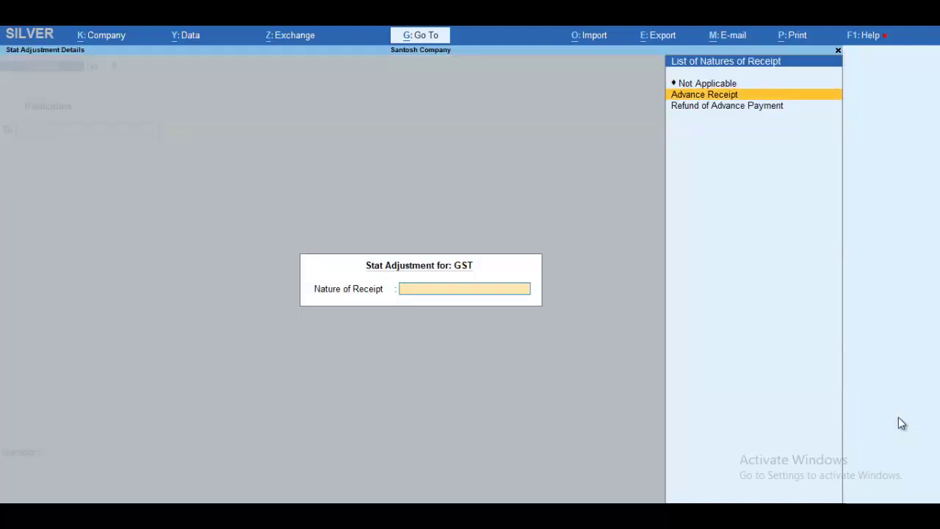
pyautogui.press('Return')
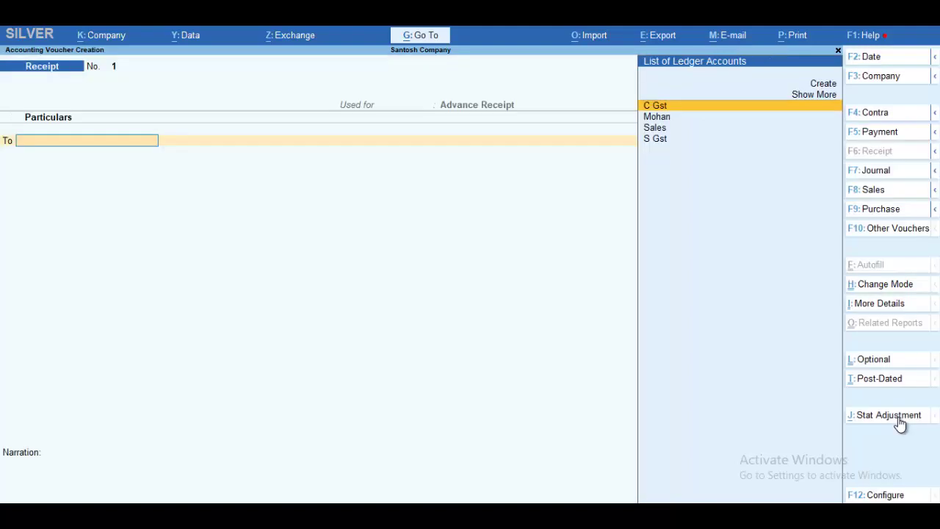
pyautogui.press('Down')
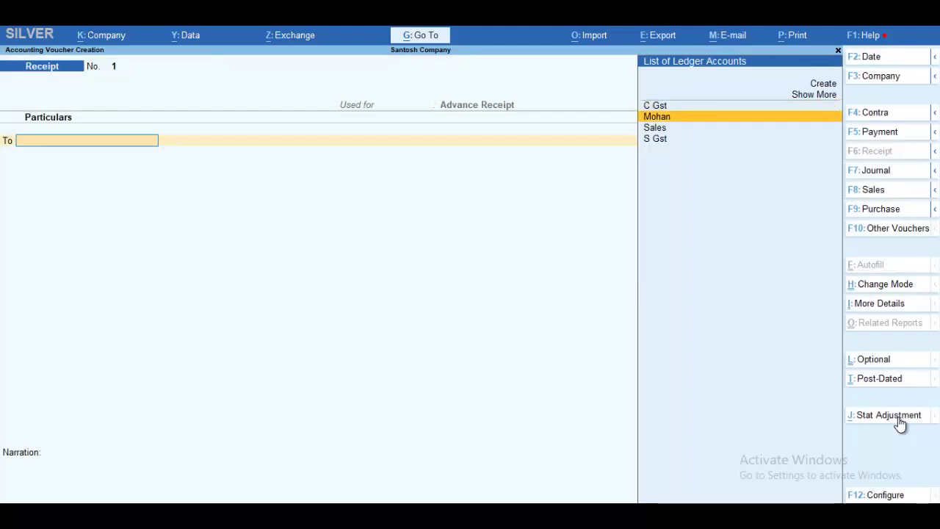
pyautogui.press('Return')
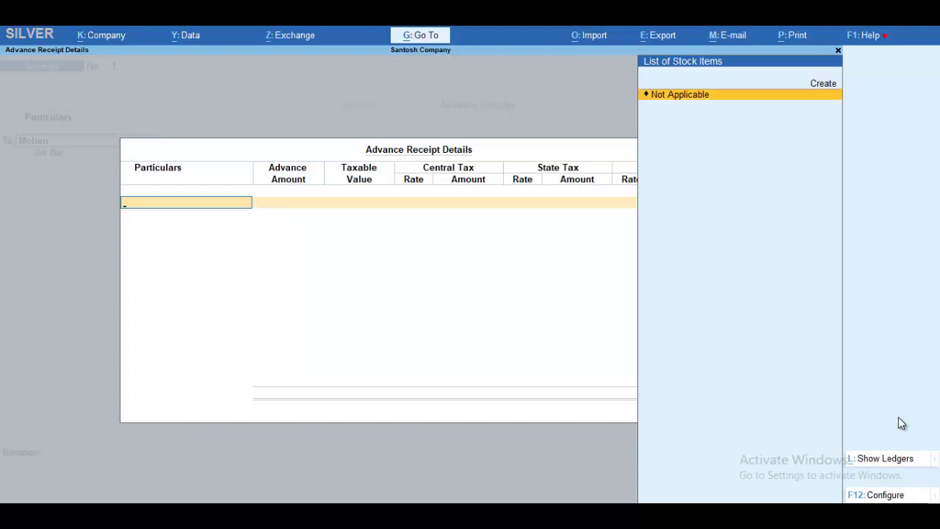
# Step: Create a stock item named Tea under Primary from the advance receipt details
pyautogui.hotkey('alt', 'c')
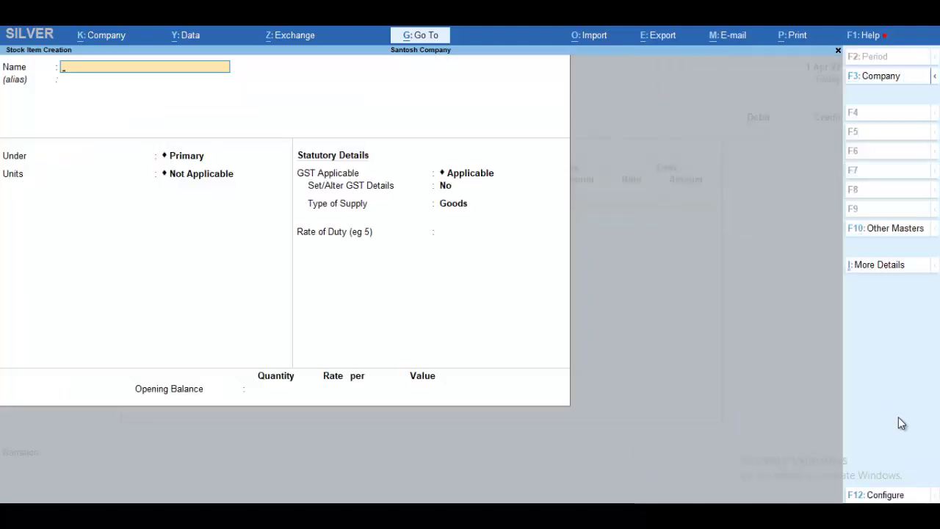
pyautogui.write('Tea')
pyautogui.press('Return')
pyautogui.press('Return')
pyautogui.press('Return')
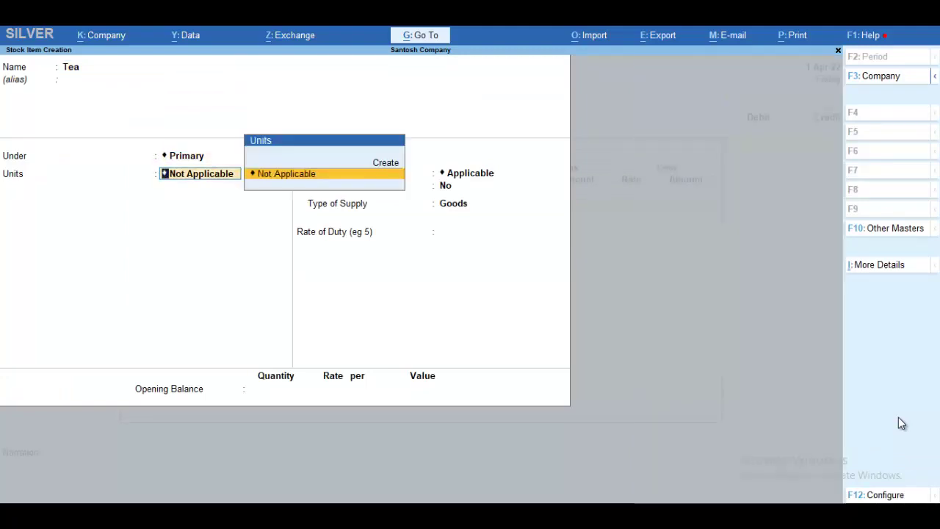
# Step: Create a simple unit with the symbol pcs and quantity code PCS-PIECES, and use it for Tea
pyautogui.hotkey('alt', 'c')
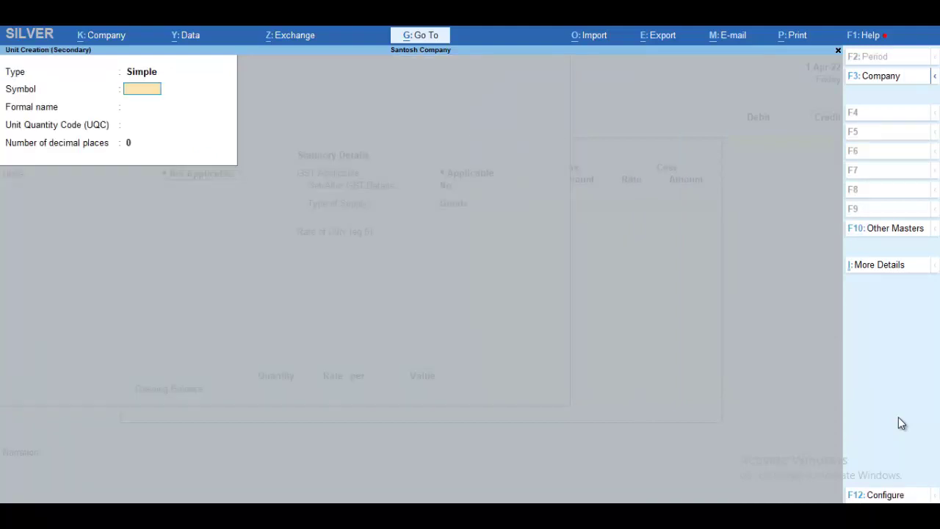
pyautogui.write('pcs')
pyautogui.press('Return')
pyautogui.press('Return')
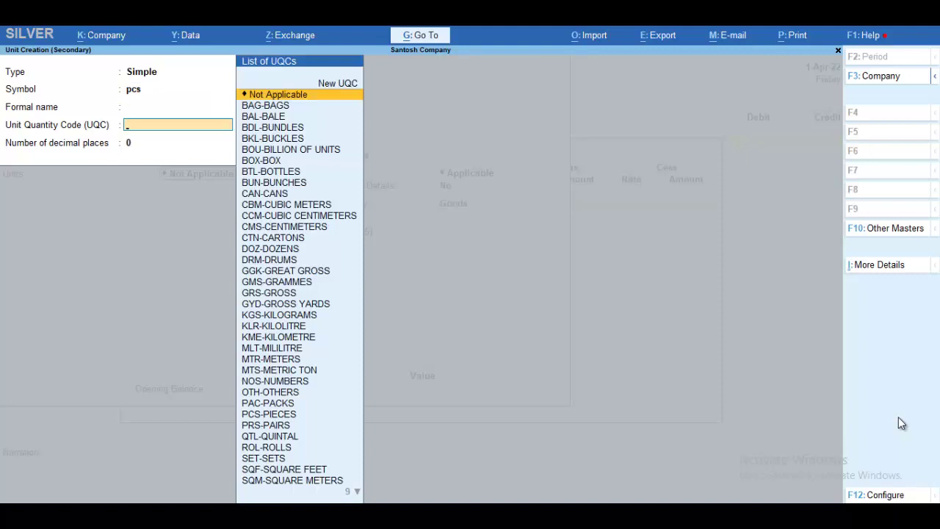
pyautogui.write('pc')
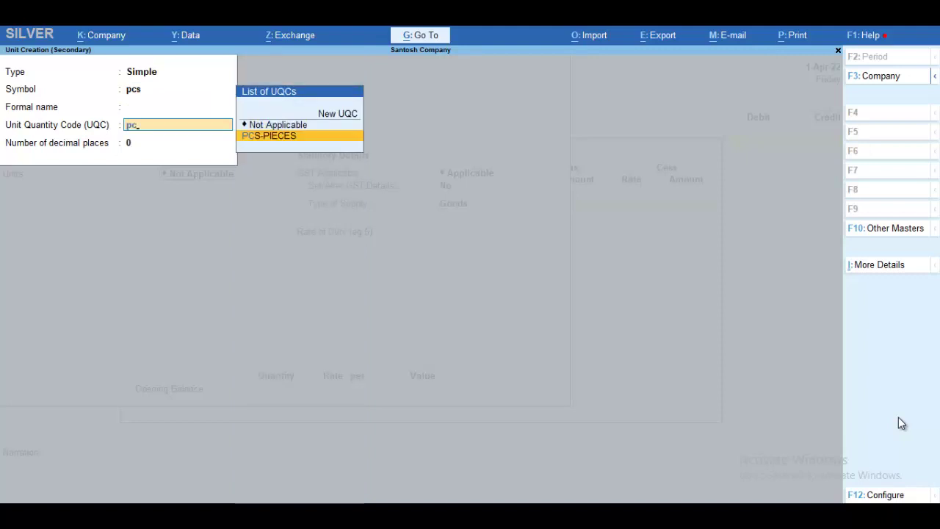
pyautogui.press('Return')
pyautogui.press('Return')
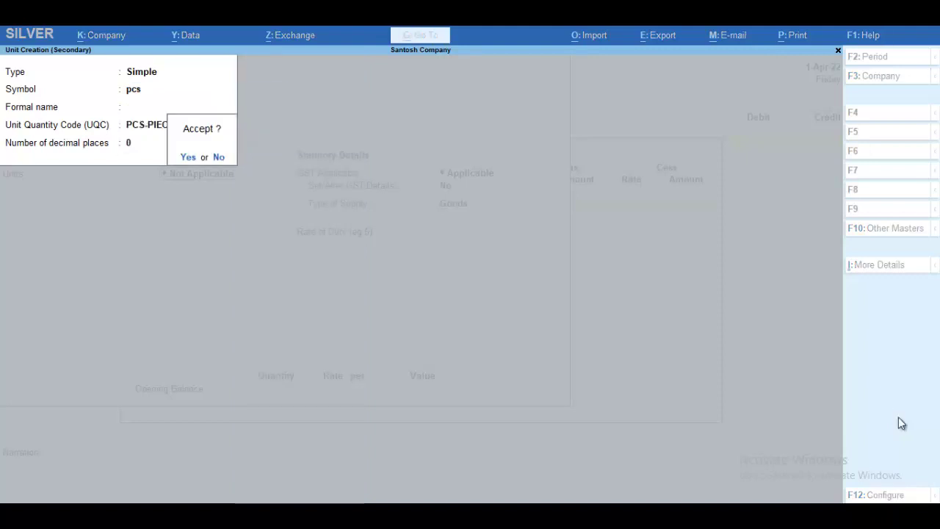
pyautogui.press('Return')
pyautogui.press('Return')
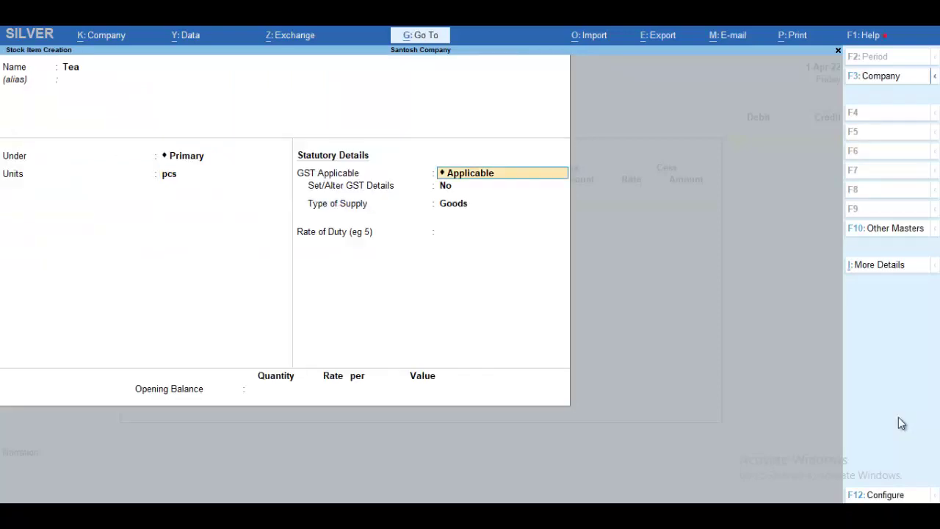
# Step: Keep GST applicable for Tea and enter its GST details with description Red Label and HSN/SAC 23456789
pyautogui.press('Return')
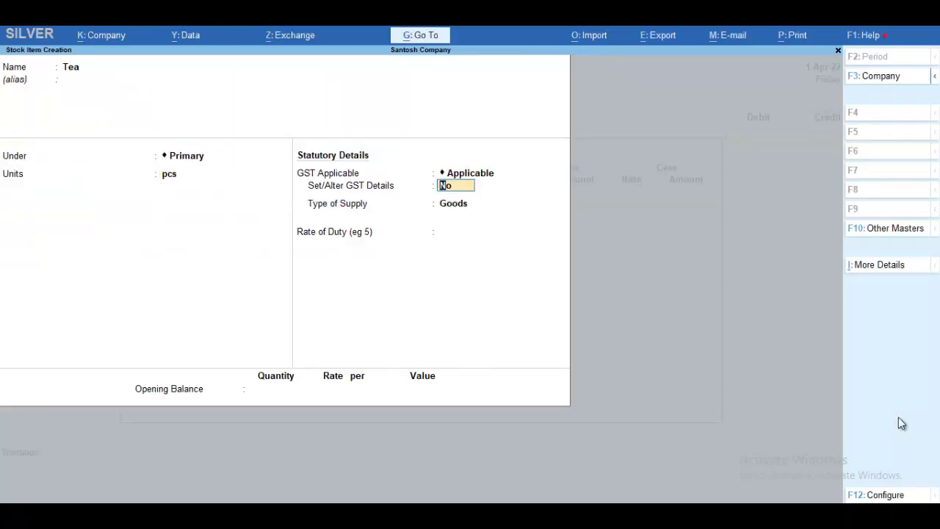
pyautogui.write('y')
pyautogui.press('Return')
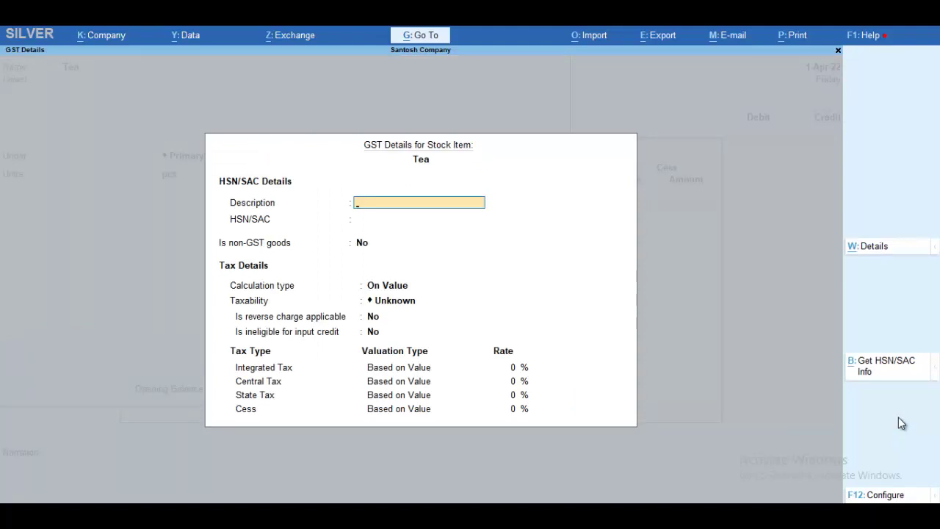
pyautogui.write('Red Label')
pyautogui.press('Return')
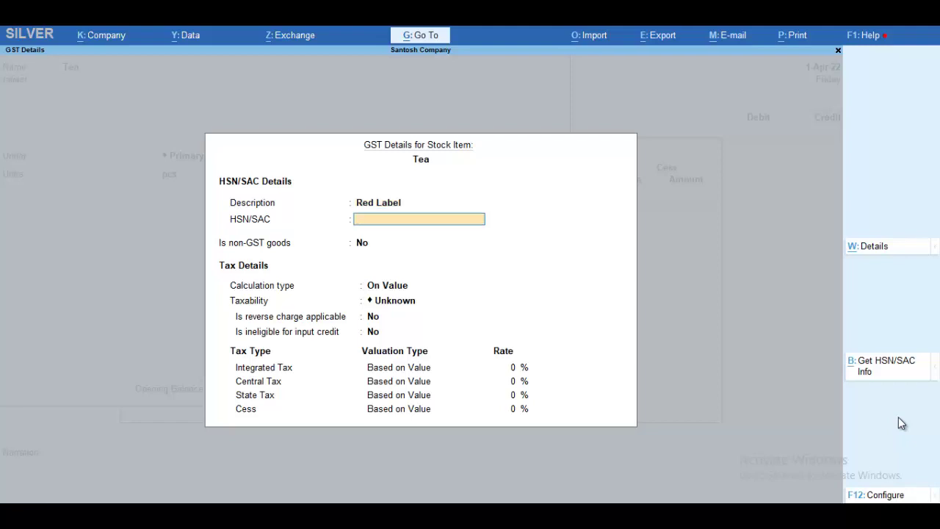
pyautogui.write('23456789')
pyautogui.press('Return')
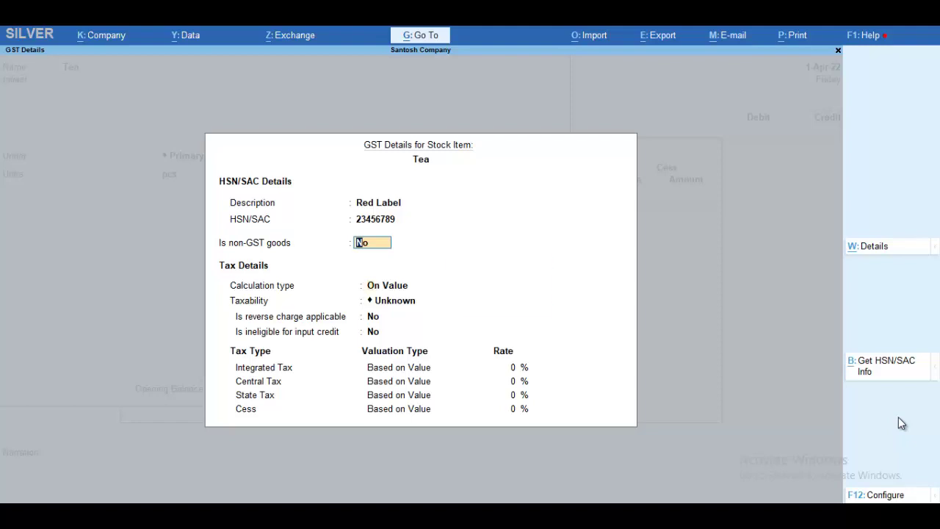
# Step: Set Tea's taxability to Taxable, calculated on value, with reverse charge and input credit ineligibility left at No
pyautogui.press('Return')
pyautogui.press('Return')
pyautogui.press('Down')
pyautogui.press('Down')
pyautogui.press('Down')
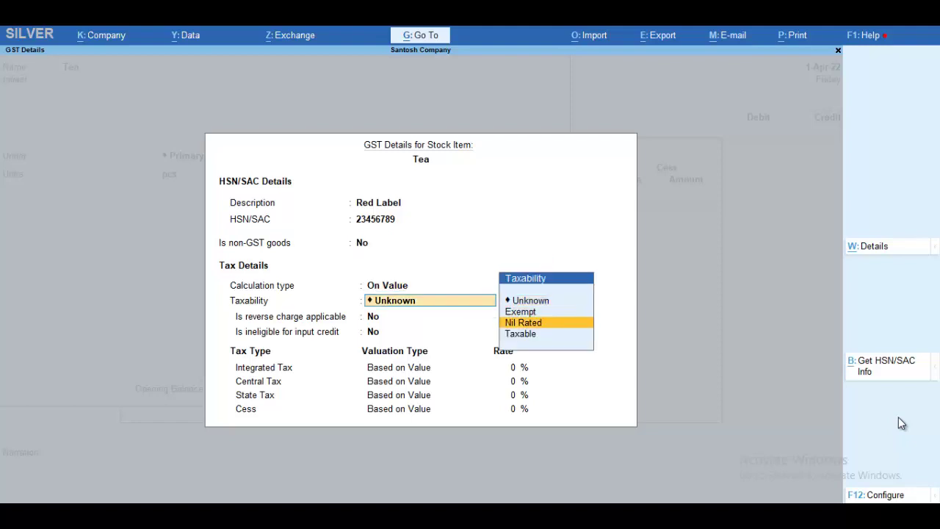
pyautogui.press('Return')
pyautogui.press('Return')
pyautogui.press('Return')
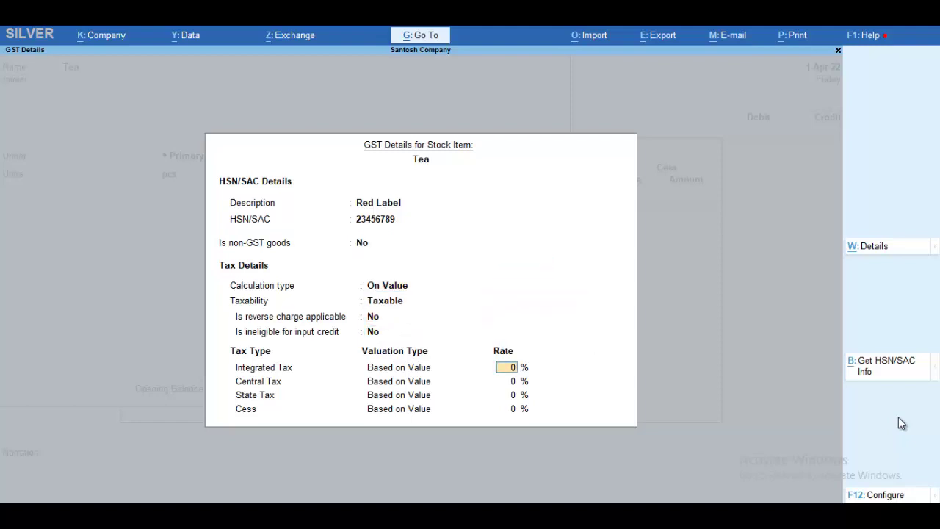
# Step: Set Tea's integrated tax rate to 5% with cess left at 0, and save the GST details
pyautogui.write('5')
pyautogui.press('Return')
pyautogui.press('Return')
pyautogui.press('Return')
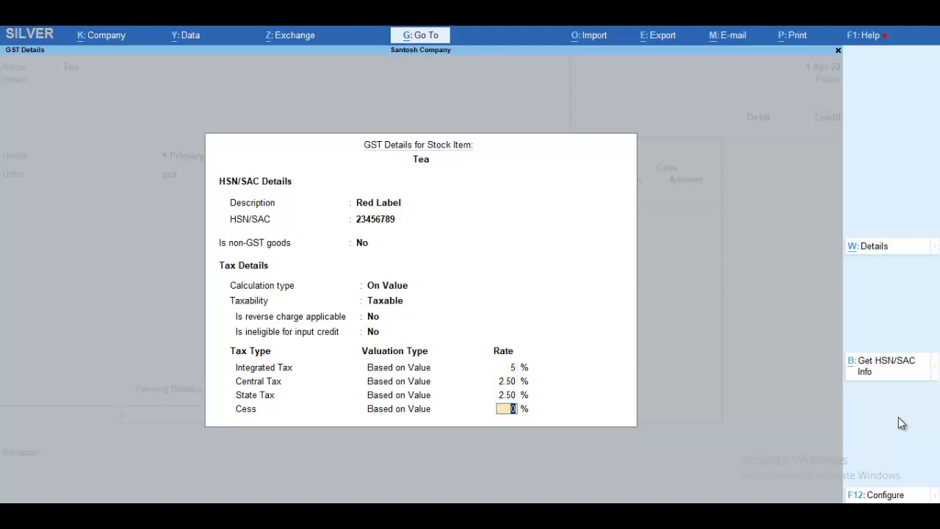
pyautogui.press('Return')
# Step: Keep Tea's supply type as Goods, leave the duty rate and opening balance unfilled, and save the stock item
pyautogui.press('Return')
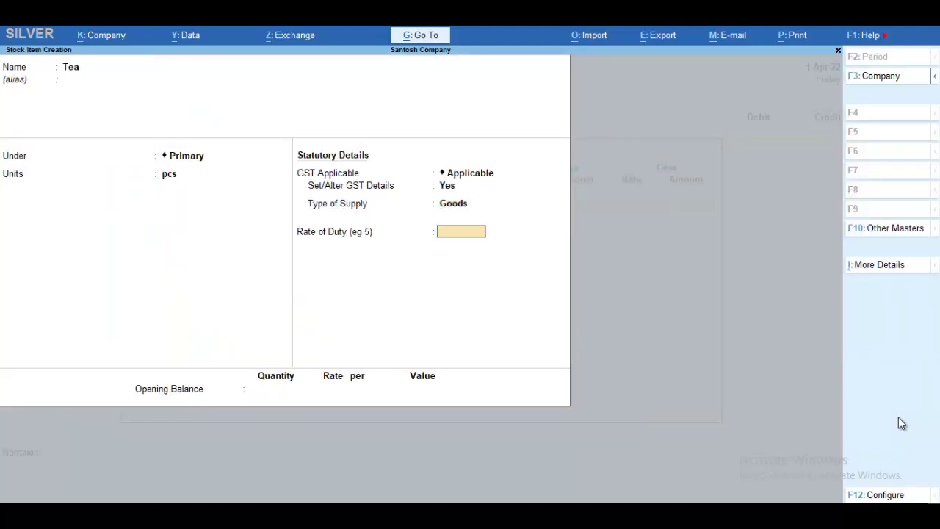
pyautogui.press('Return')
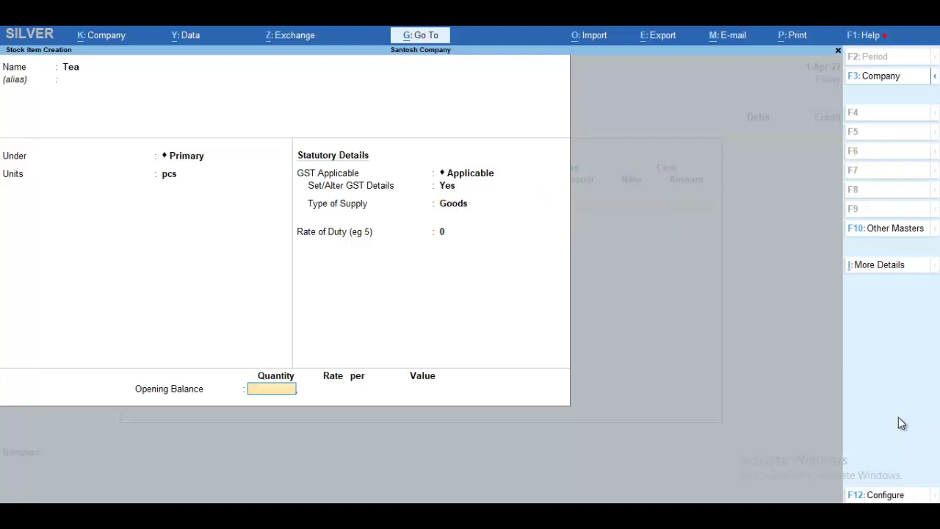
pyautogui.press('Return')
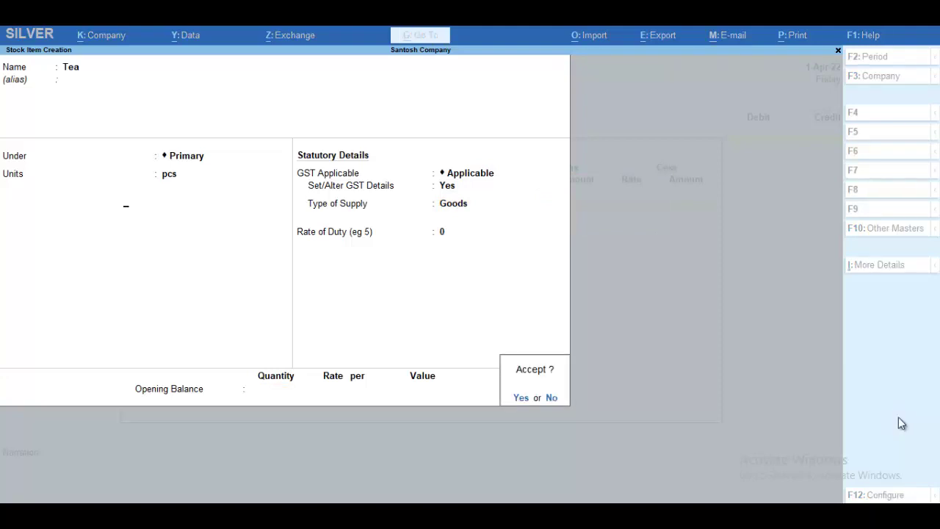
pyautogui.press('Return')
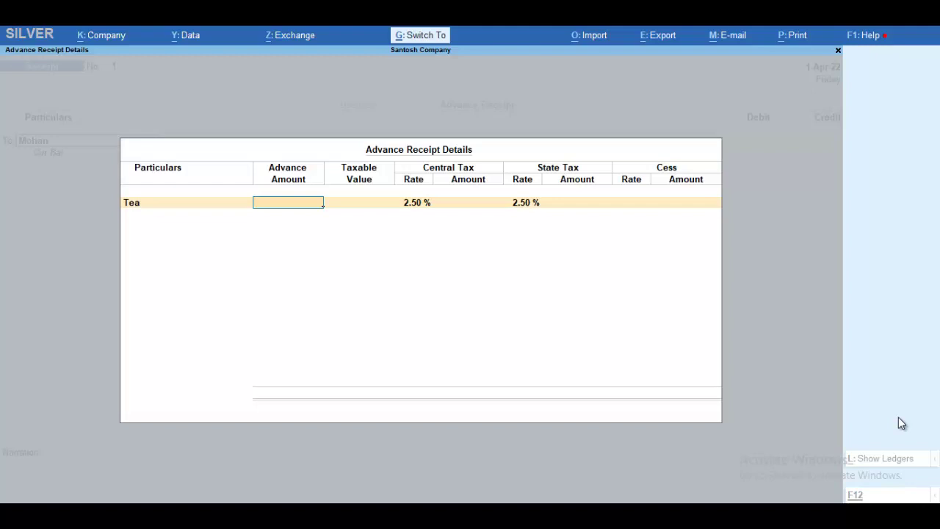
# Step: Calculate 5% of 10000 in the built-in calculator and return to the advance receipt details
pyautogui.hotkey('ctrl', 'n')
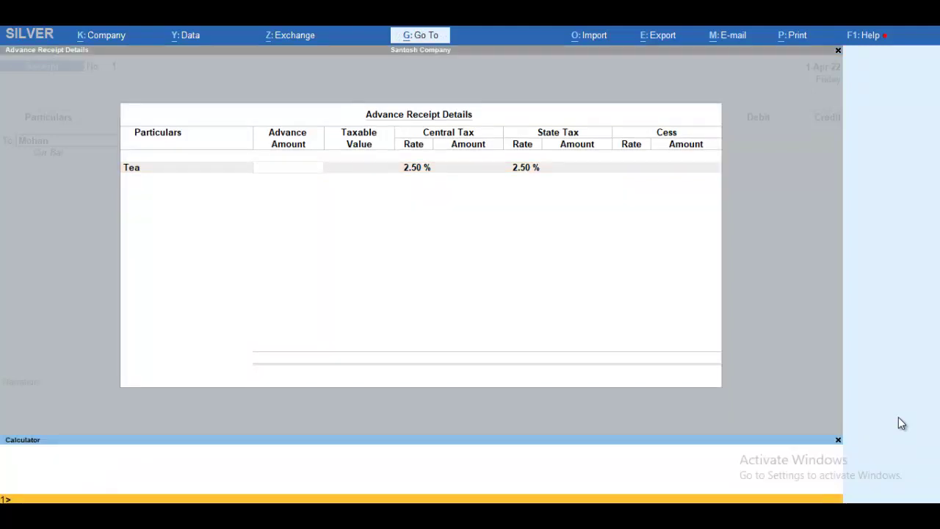
pyautogui.write('10000*')
pyautogui.write('5%')
pyautogui.press('Return')
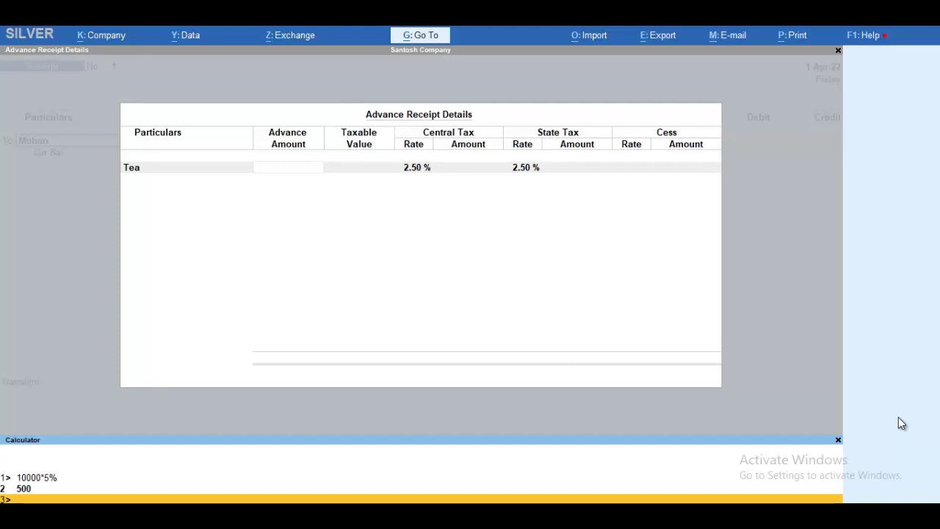
pyautogui.press('ctrl')
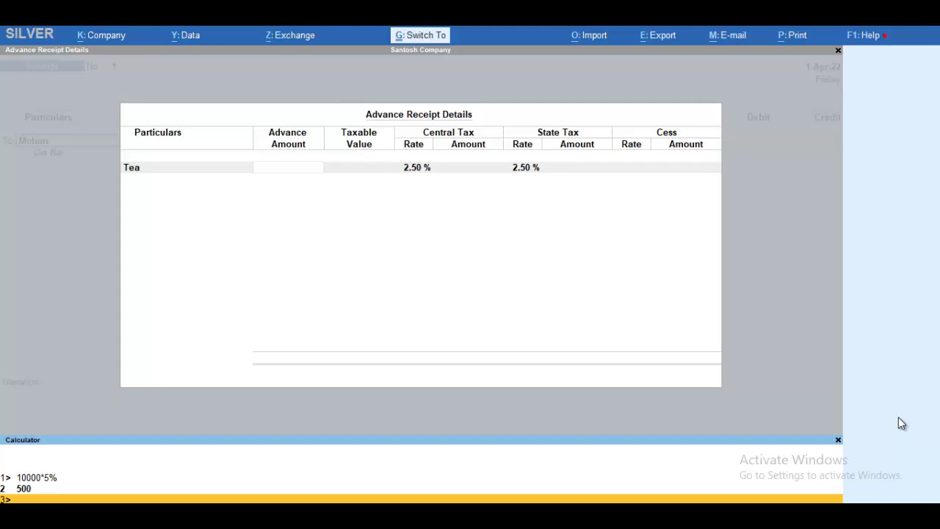
pyautogui.hotkey('ctrl', 'n')
# Step: Enter an advance amount of 10500 for Tea and finish the advance receipt details
pyautogui.write('1')
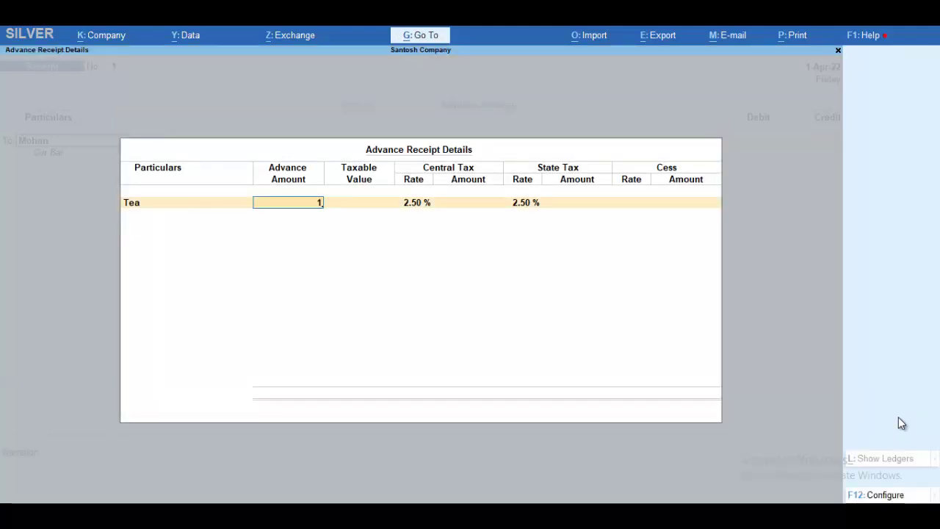
pyautogui.write('0500')
pyautogui.press('Return')
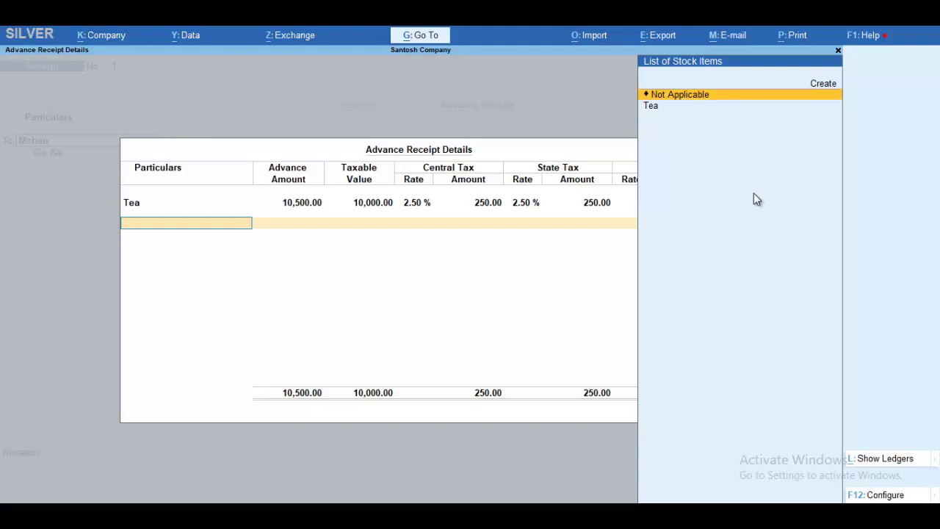
pyautogui.press('Return')
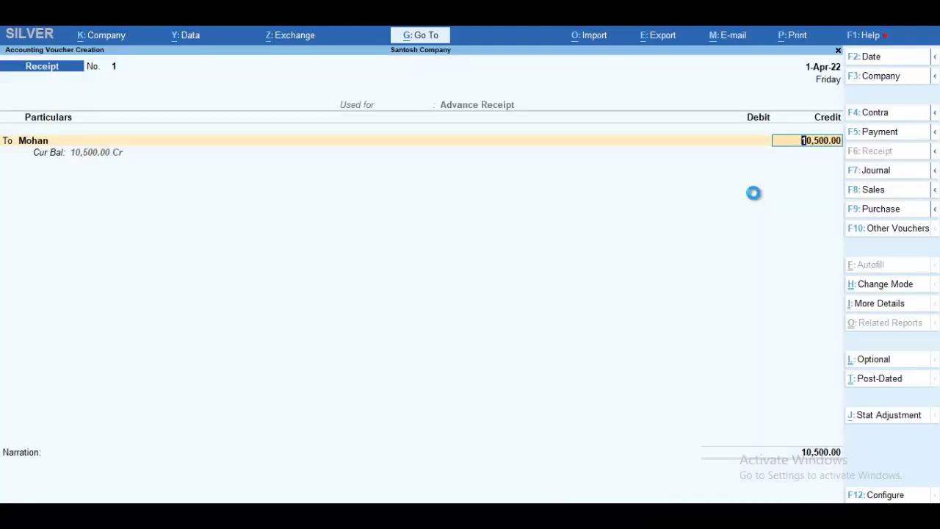
# Step: Allocate the customer's 10,500.00 credit to an Advance bill reference named 1
pyautogui.press('Return')
pyautogui.press('Return')
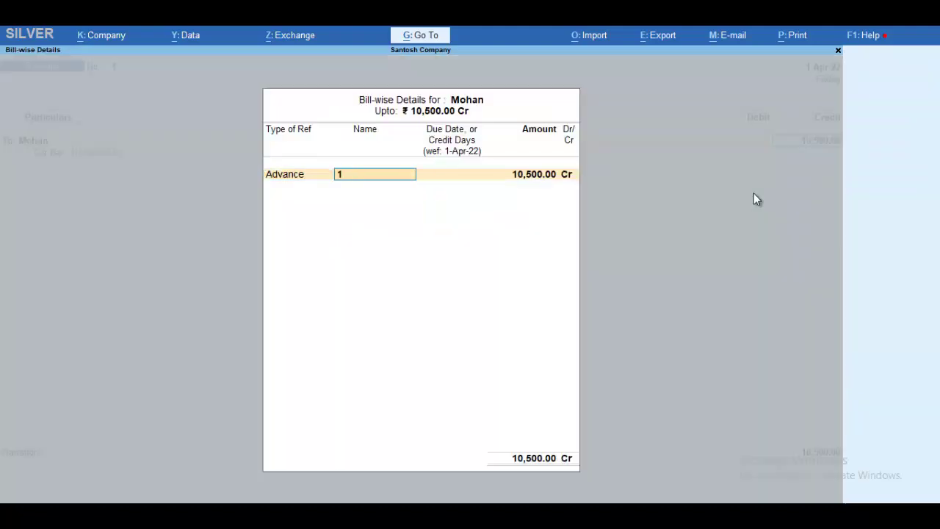
pyautogui.press('Return')
pyautogui.press('Return')
pyautogui.press('Return')
pyautogui.press('Return')
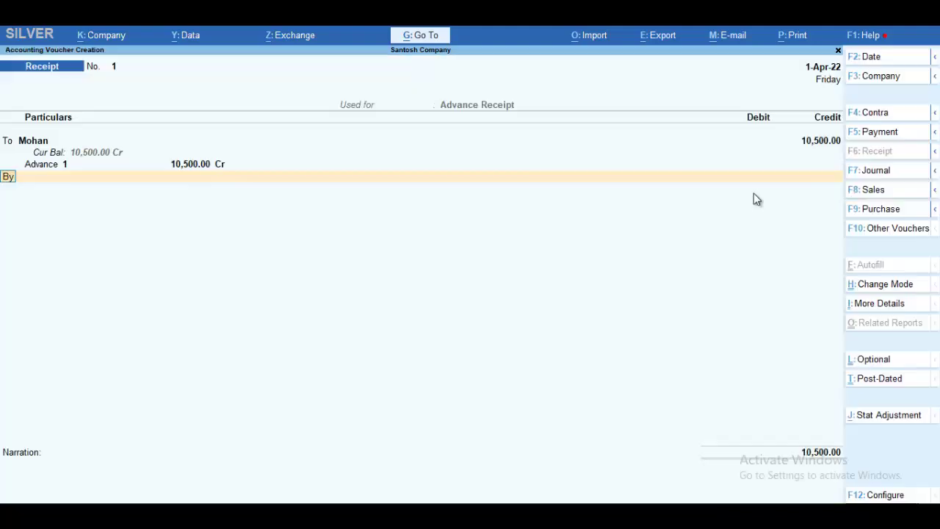
# Step: Debit Cash with 10,500.00, leave the narration empty and save the receipt voucher
pyautogui.press('Return')
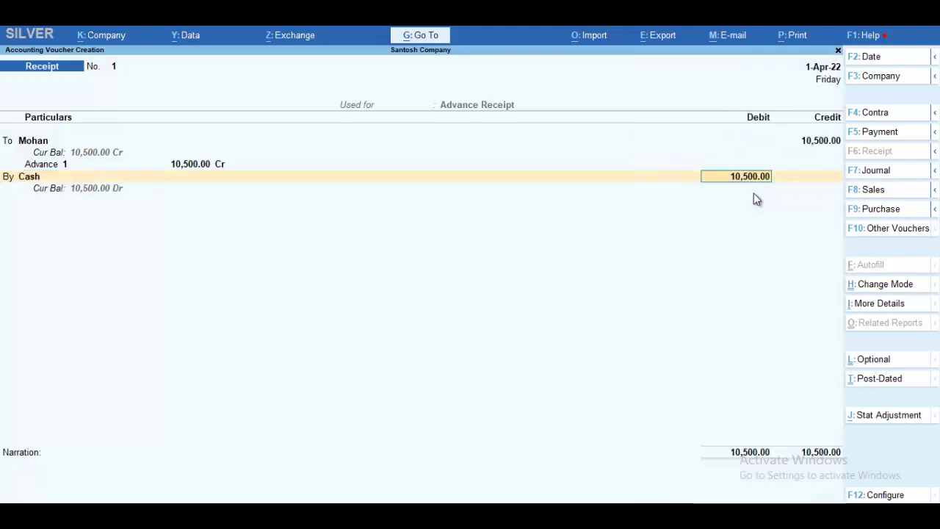
pyautogui.press('Return')
pyautogui.press('Return')
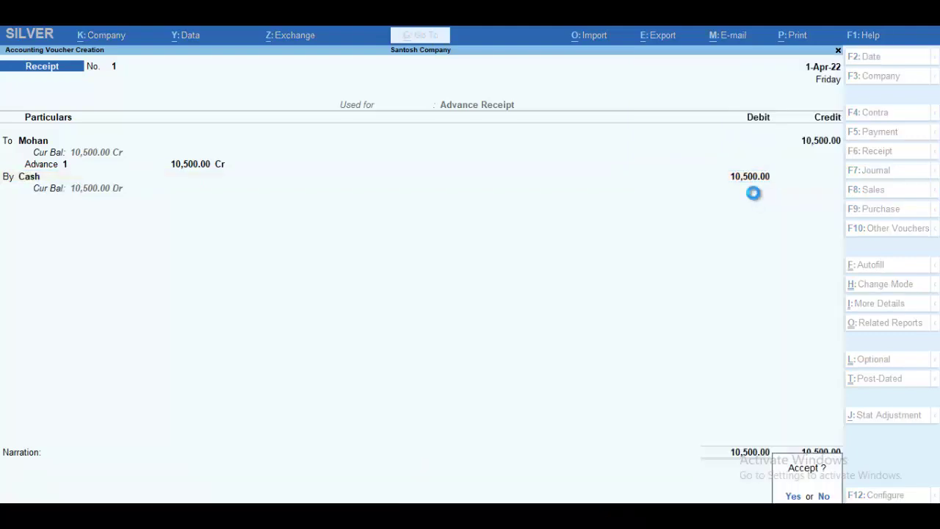
pyautogui.press('Return')
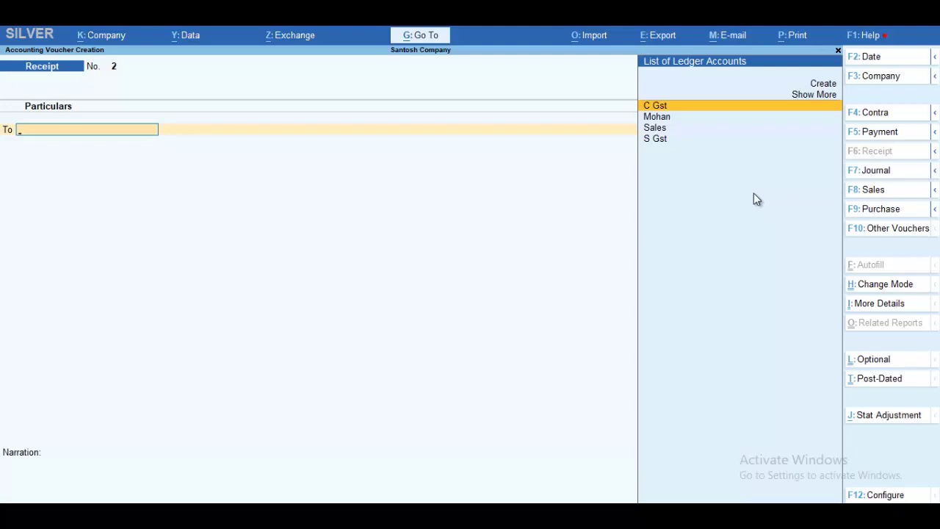
pyautogui.press('XF86MonBrightnessDown')
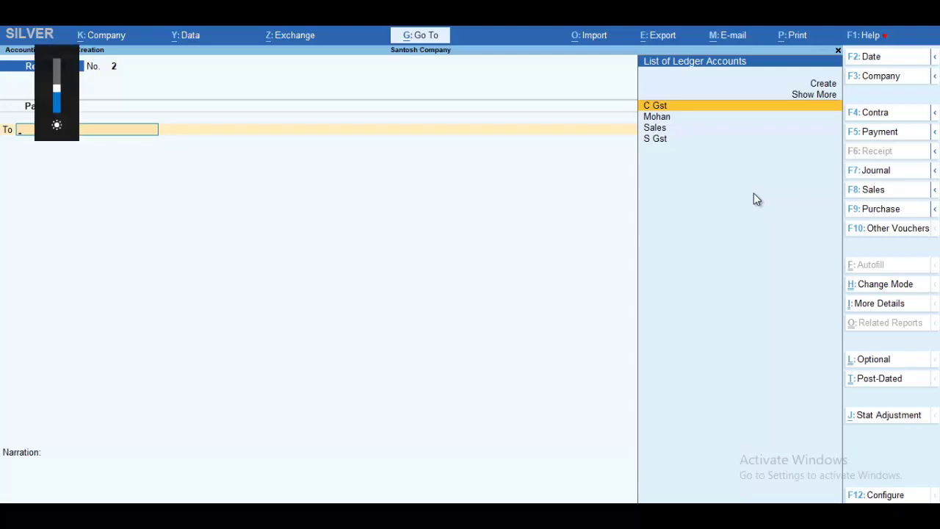
pyautogui.press('Escape')
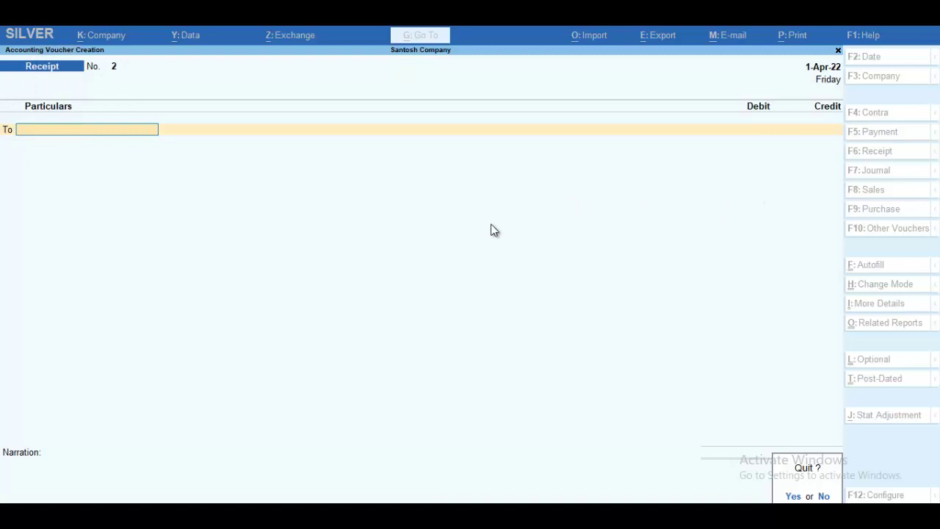
pyautogui.press('n')
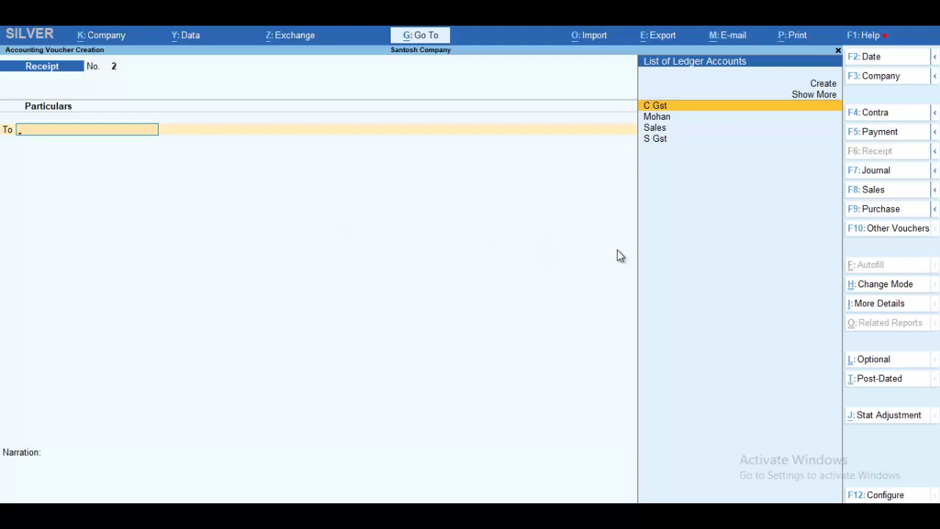
# Step: Set the voucher date to 1-6 and switch to a new journal voucher
pyautogui.click(864, 59)
pyautogui.write('1')
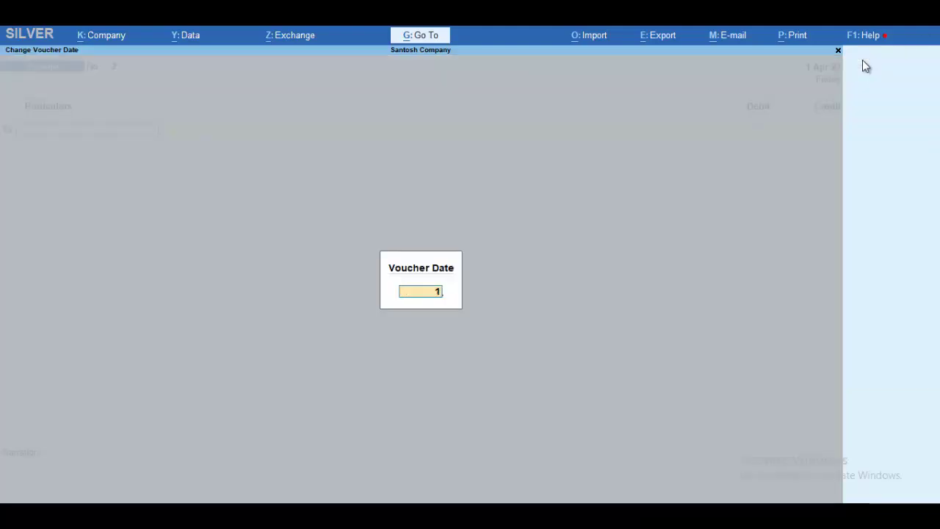
pyautogui.write('-6')
pyautogui.press('Return')
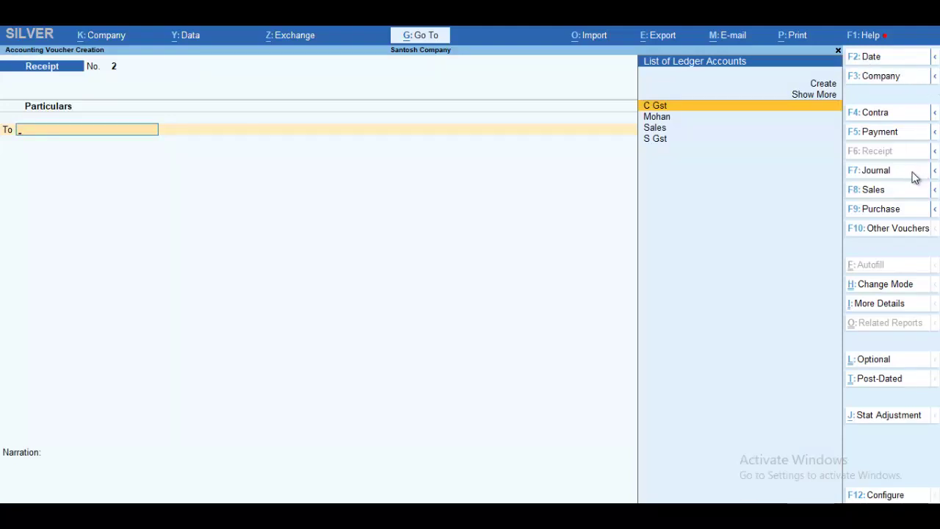
pyautogui.click(886, 173)
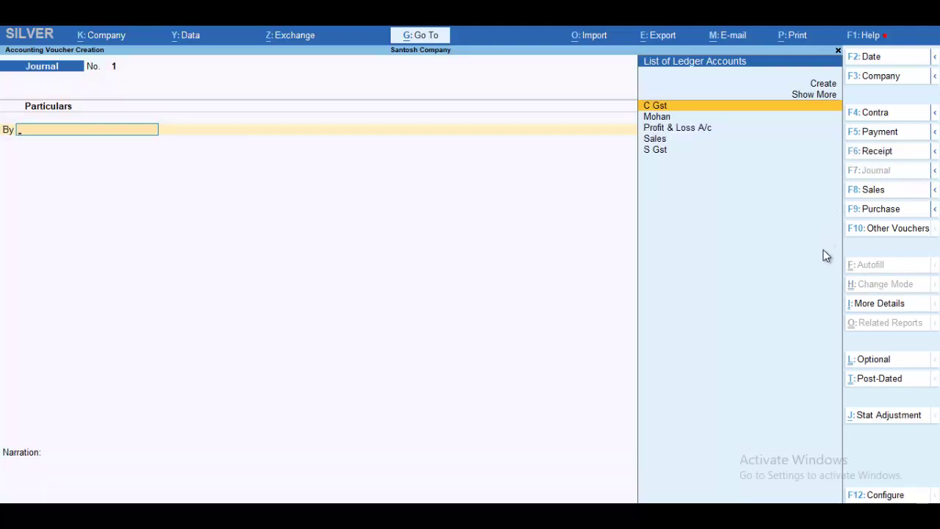
# Step: Set the journal's GST stat adjustment to Increase of Tax Liability, with On Account of Advance Receipts as the additional details
pyautogui.click(885, 417)
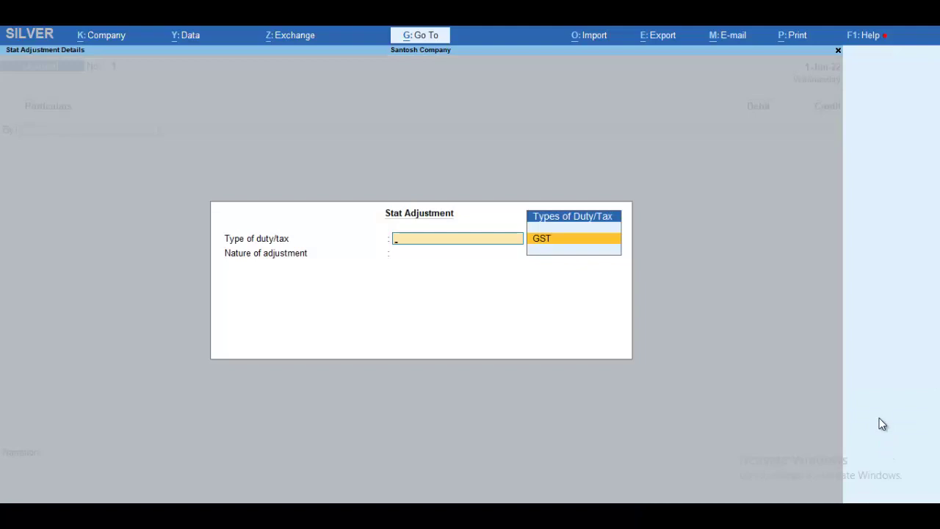
pyautogui.press('Return')
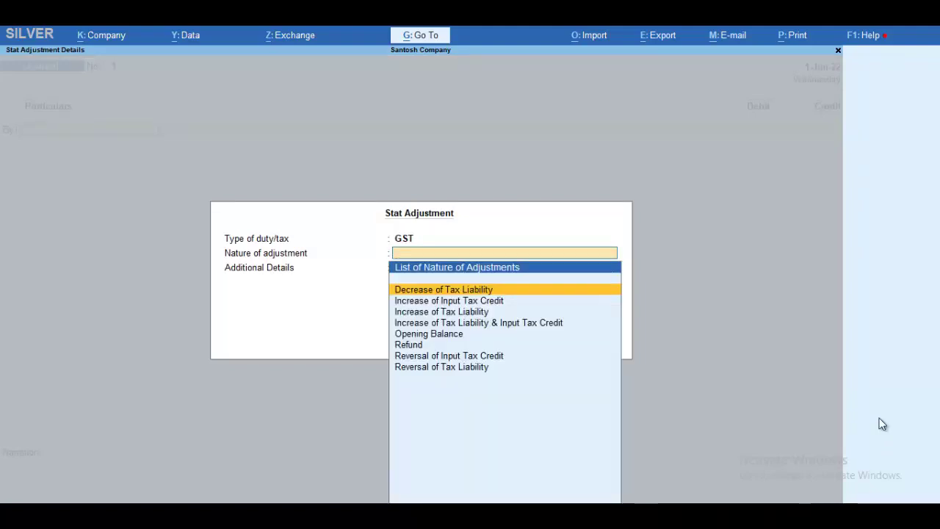
pyautogui.press('Down')
pyautogui.press('Down')
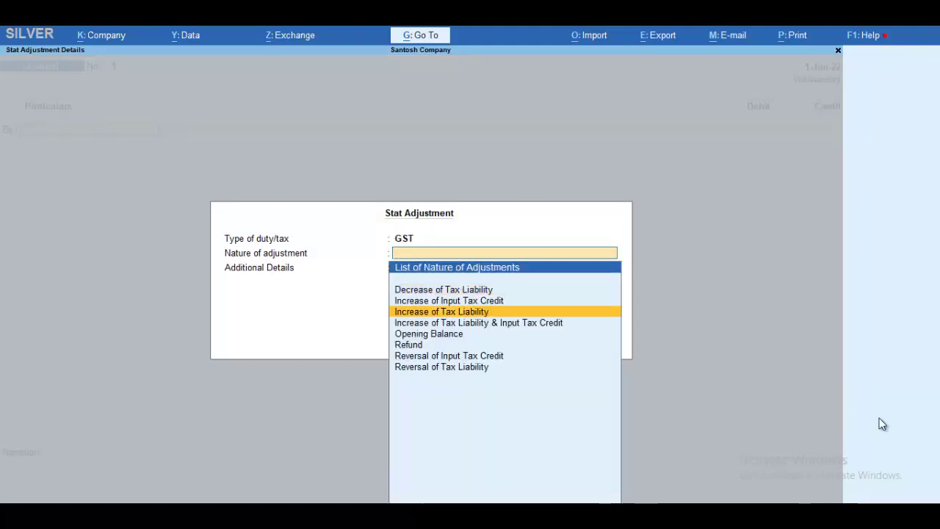
pyautogui.press('Return')
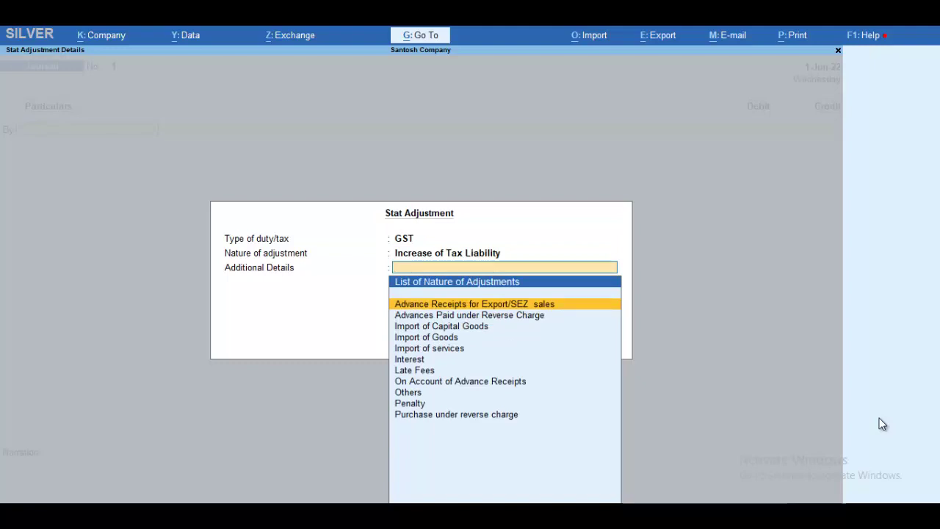
pyautogui.press('Down')
pyautogui.press('Down')
pyautogui.press('Down')
pyautogui.press('Down')
pyautogui.press('Down')
pyautogui.press('Down')
pyautogui.press('Down')
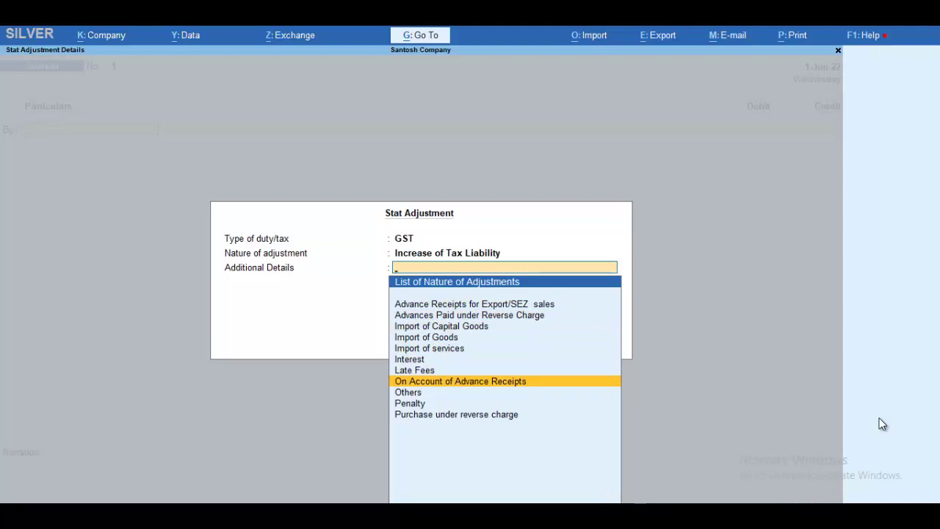
pyautogui.press('Return')
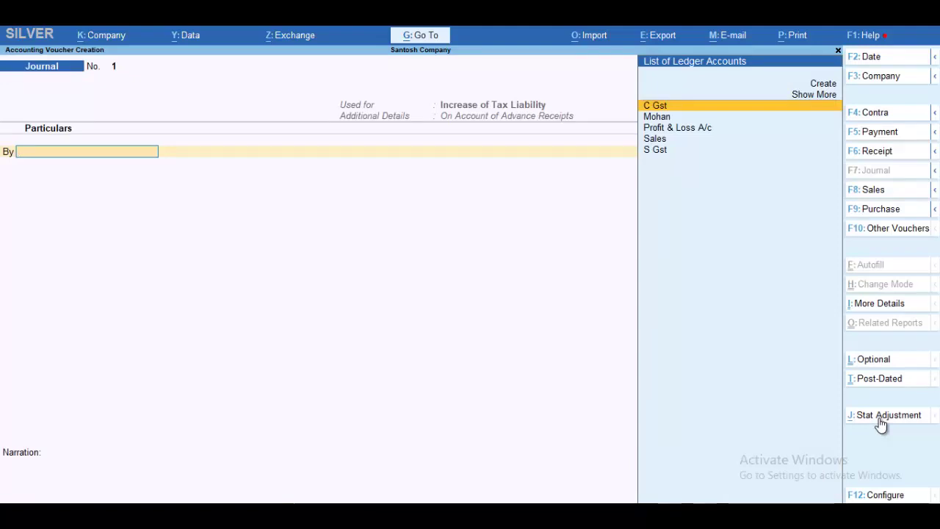
# Step: Create a new ledger named Tax on Advanced and place it under the Current Assets group
pyautogui.press('alt')
pyautogui.hotkey('alt', 'c')
pyautogui.write('Ta')
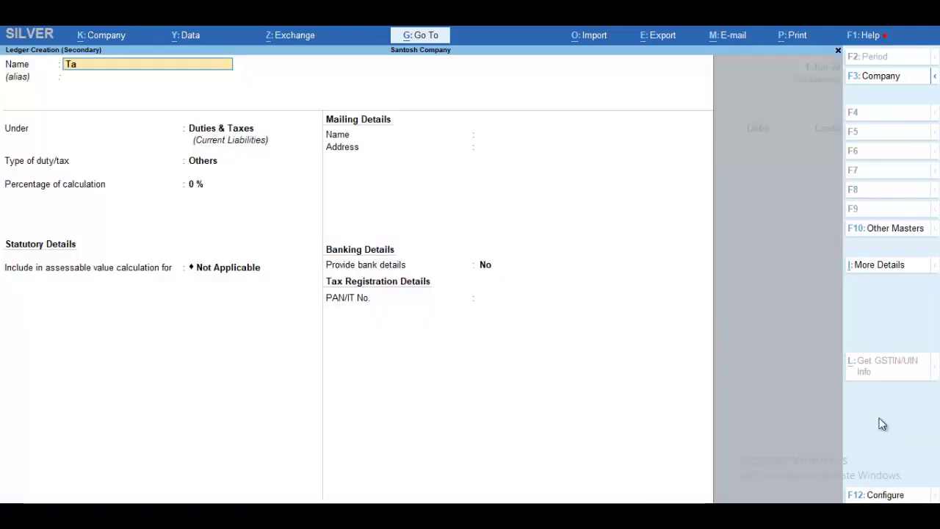
pyautogui.write('x on')
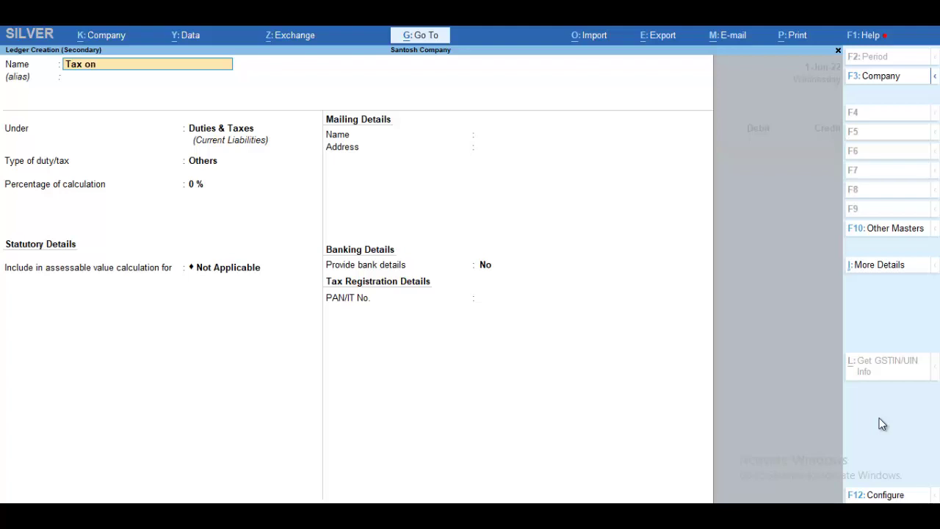
pyautogui.write(' advanced')
pyautogui.press('Return')
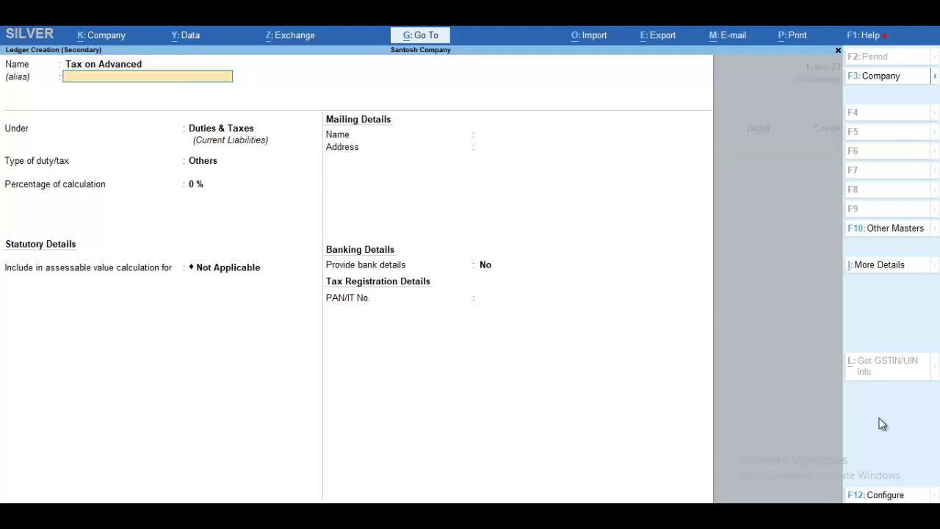
pyautogui.press('Return')
pyautogui.write('Cu')
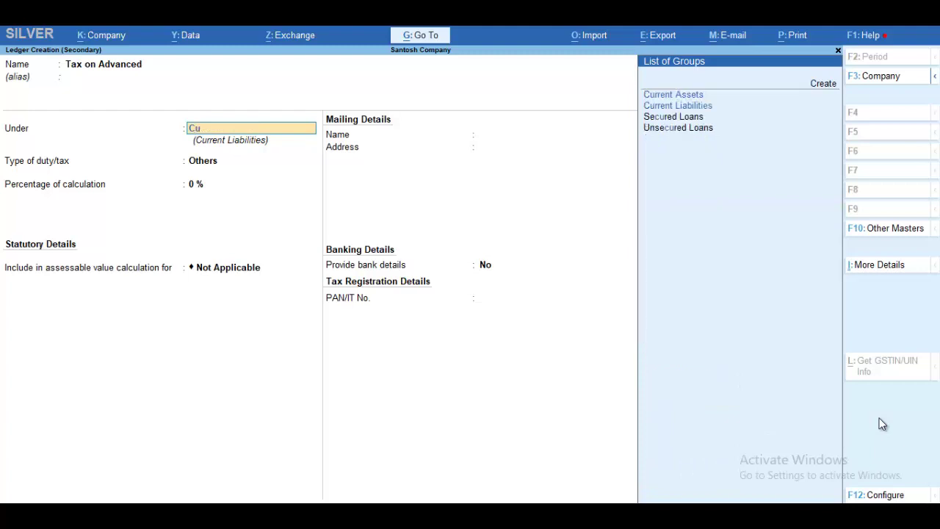
pyautogui.write('s')
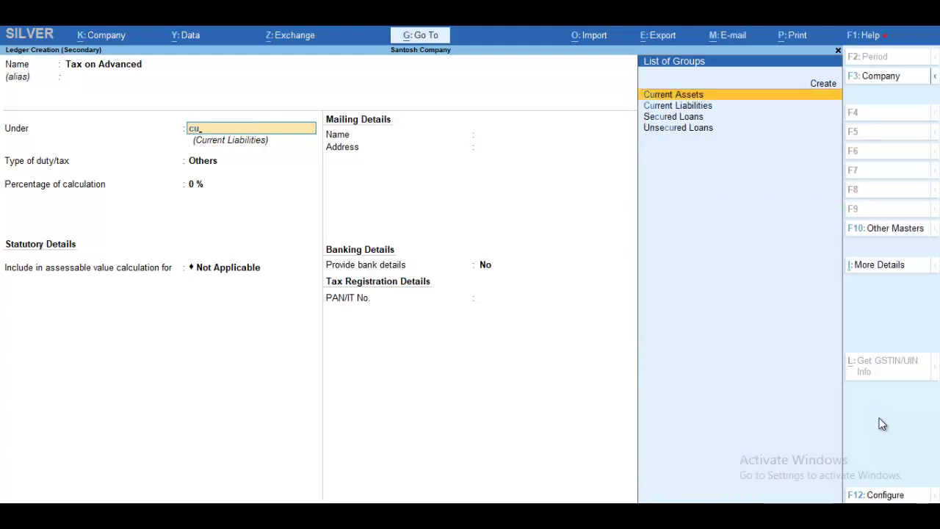
pyautogui.press('Return')
# Step: Keep the ledger's state as Rajasthan and registration type as Regular, leave the GSTIN blank, and save the ledger
pyautogui.press('Return')
pyautogui.press('Return')
pyautogui.press('Return')
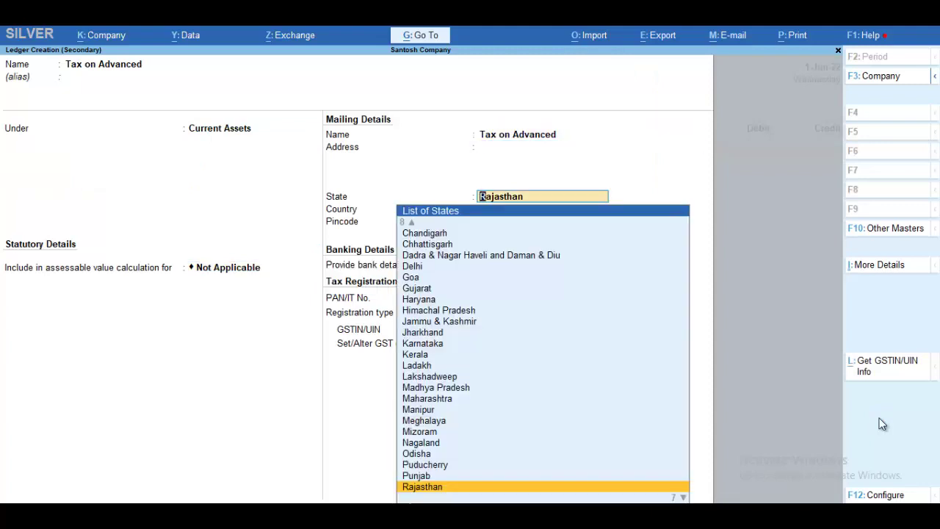
pyautogui.press('Return')
pyautogui.press('Return')
pyautogui.press('Return')
pyautogui.press('Return')
pyautogui.press('Return')
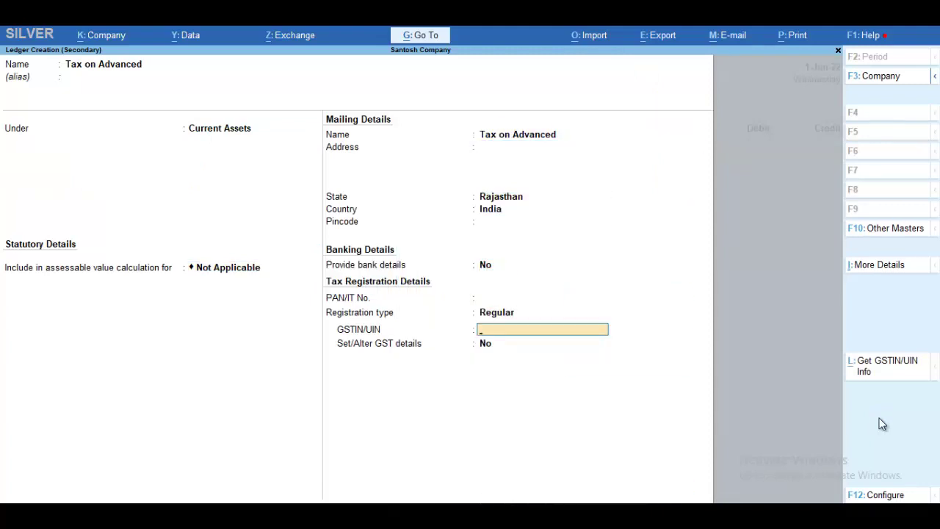
pyautogui.press('Return')
pyautogui.press('Return')
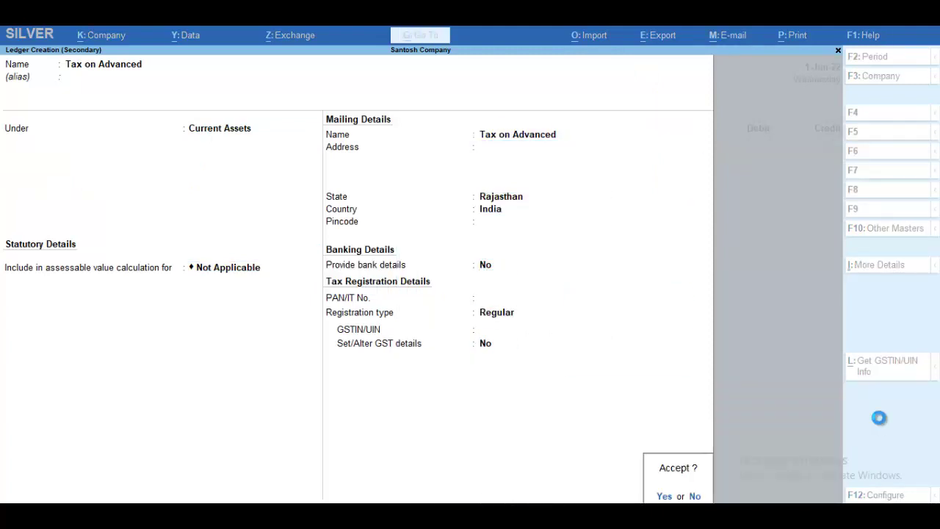
pyautogui.press('Return')
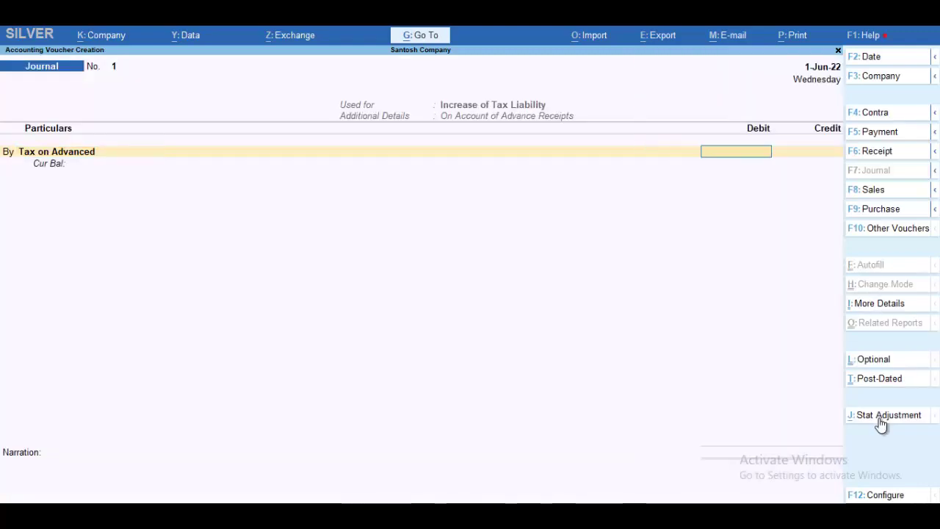
# Step: Debit Tax on Advanced with 500 and continue to the credit entry
pyautogui.write('500')
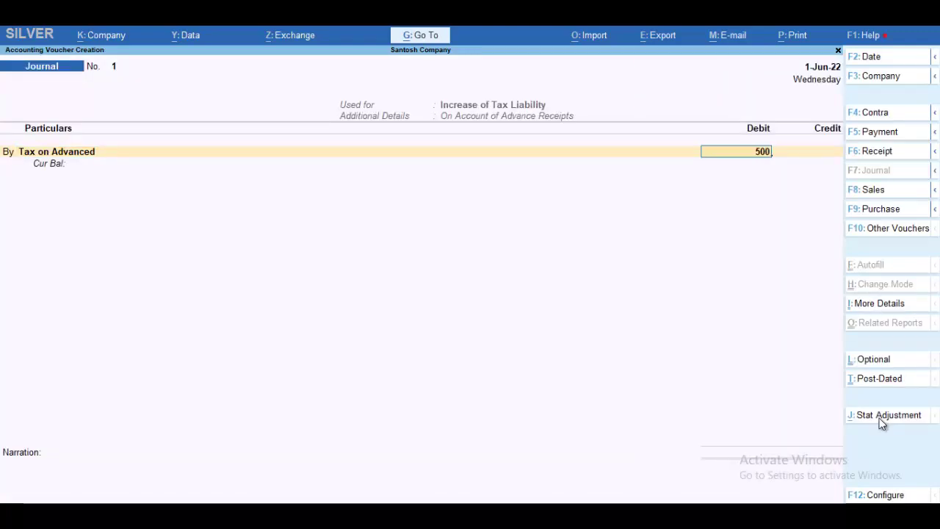
pyautogui.press('Return')
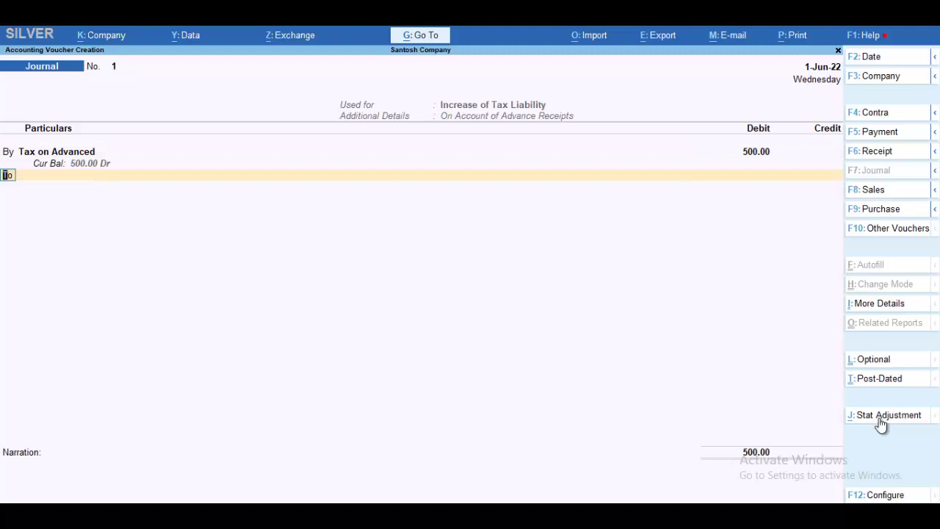
pyautogui.press('Return')
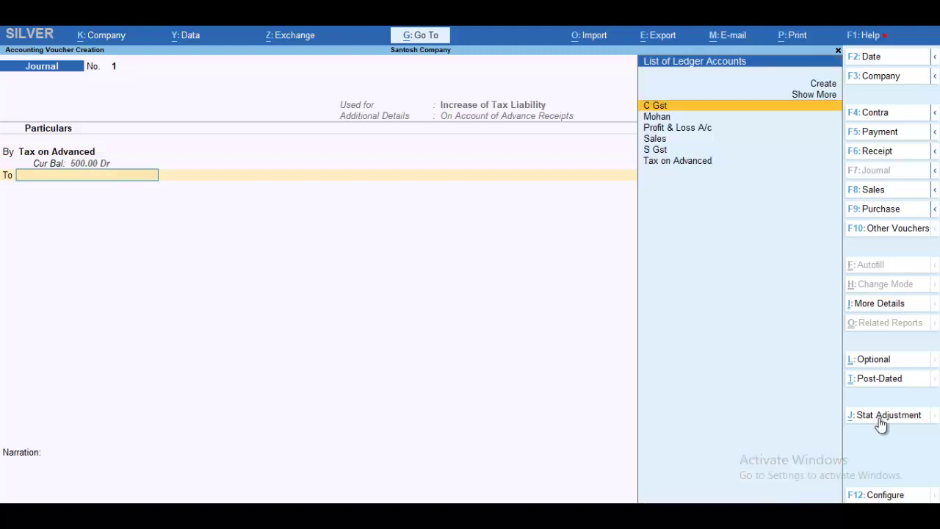
# Step: Credit C Gst with 250, keeping the 0 % rate and an empty taxable value in its GST details
pyautogui.press('Return')
pyautogui.press('Return')
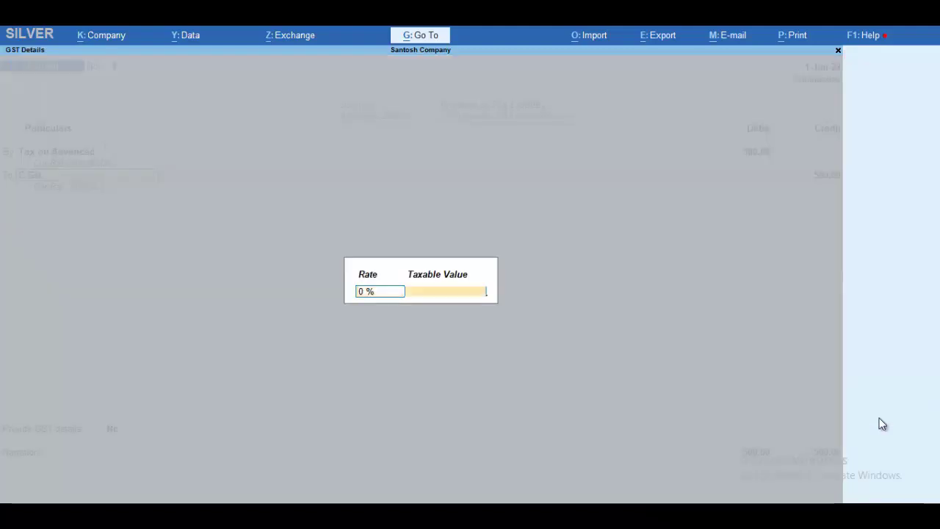
pyautogui.press('Return')
pyautogui.write('2')
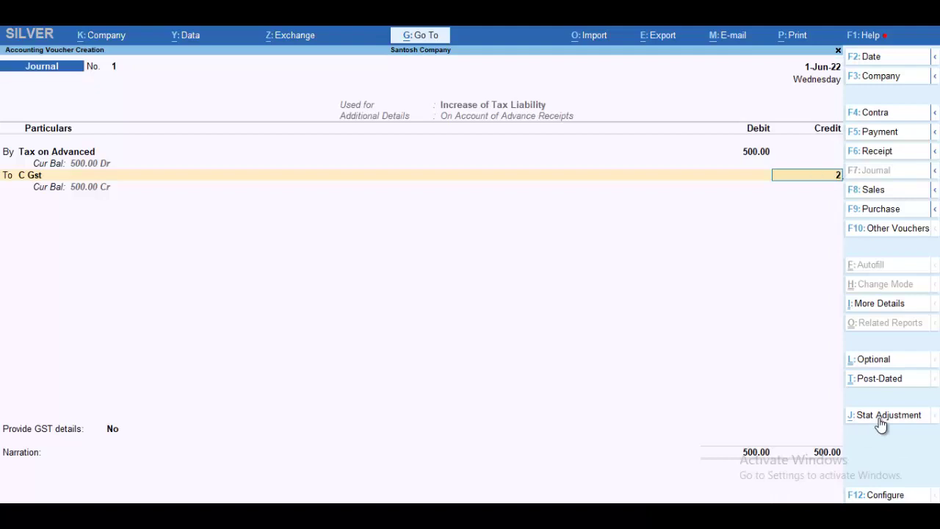
pyautogui.write('50')
pyautogui.press('Return')
# Step: Credit S Gst with the remaining 250.00, keeping its default GST details
pyautogui.write('S')
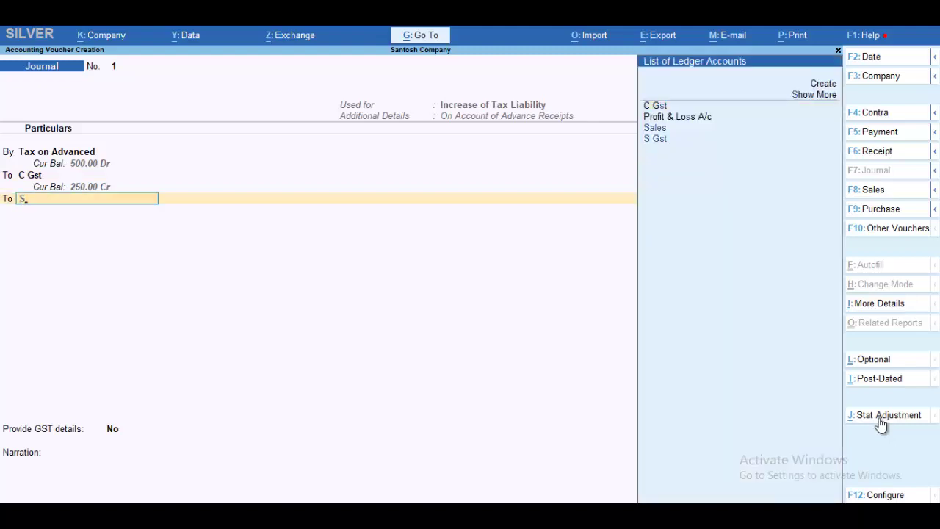
pyautogui.press('Return')
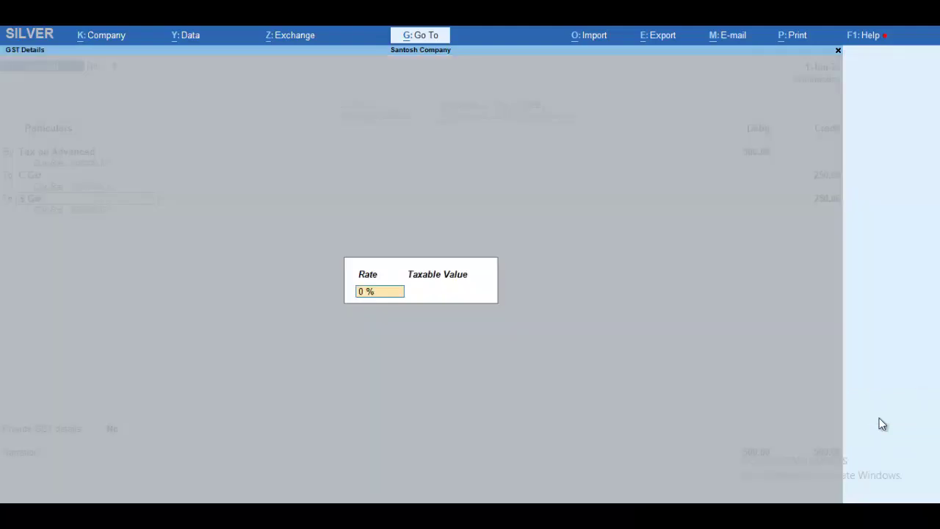
pyautogui.press('Return')
pyautogui.press('Return')
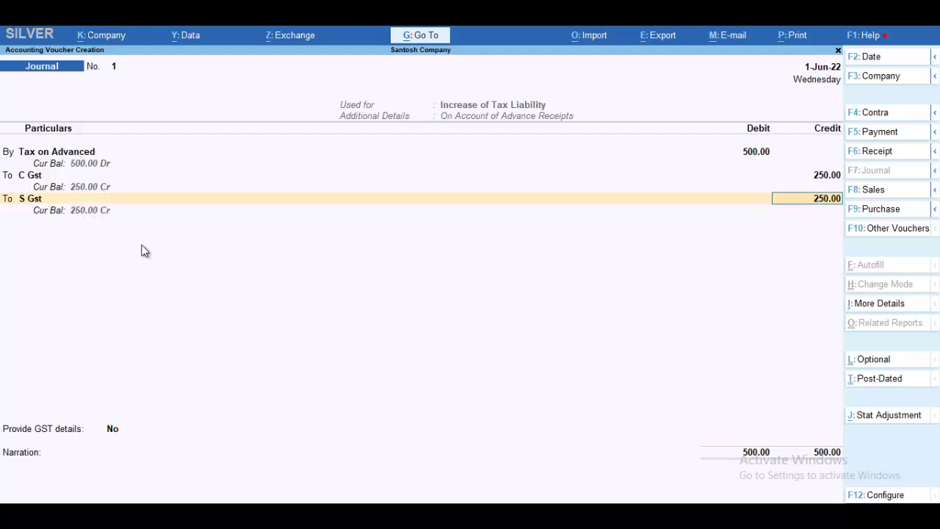
# Step: Keep Provide GST details at No, leave the narration empty and save the journal voucher
pyautogui.press('Return')
pyautogui.press('Return')
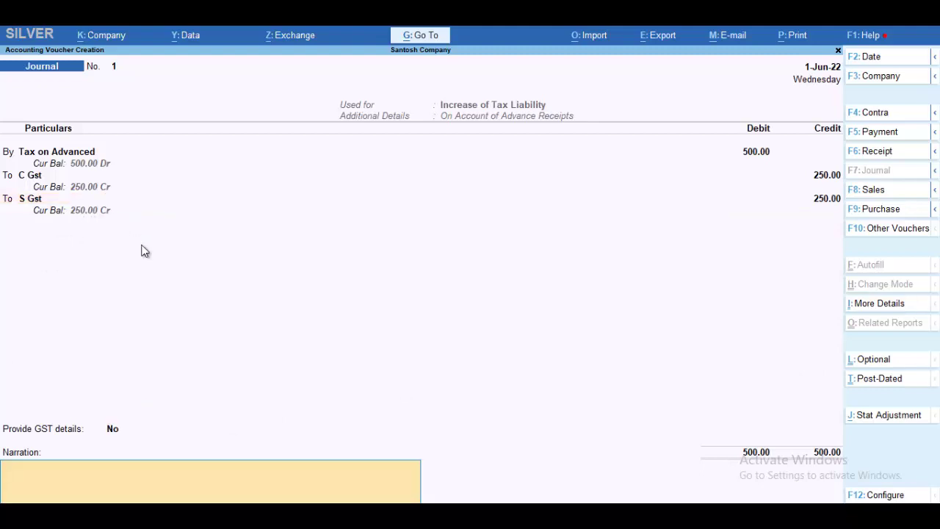
pyautogui.press('Return')
pyautogui.click(144, 251)
pyautogui.press('Return')
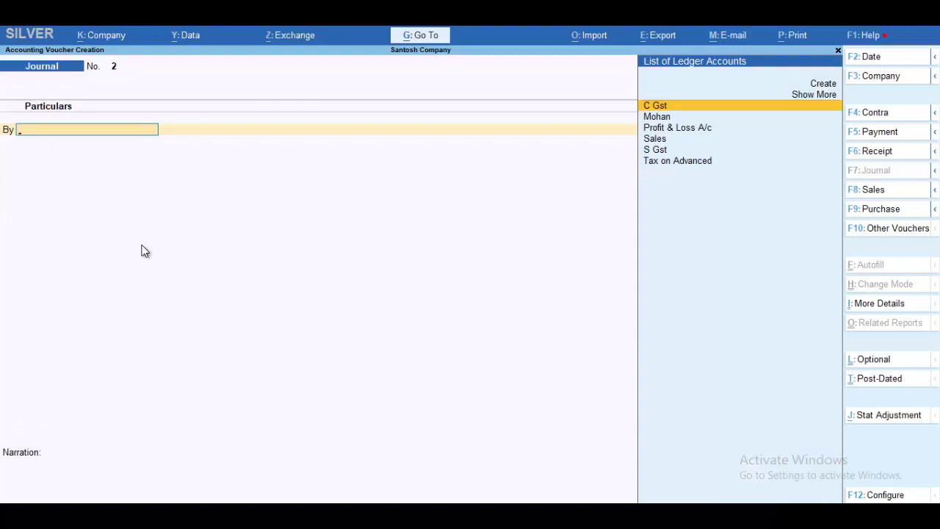
pyautogui.press('XF86MonBrightnessDown')
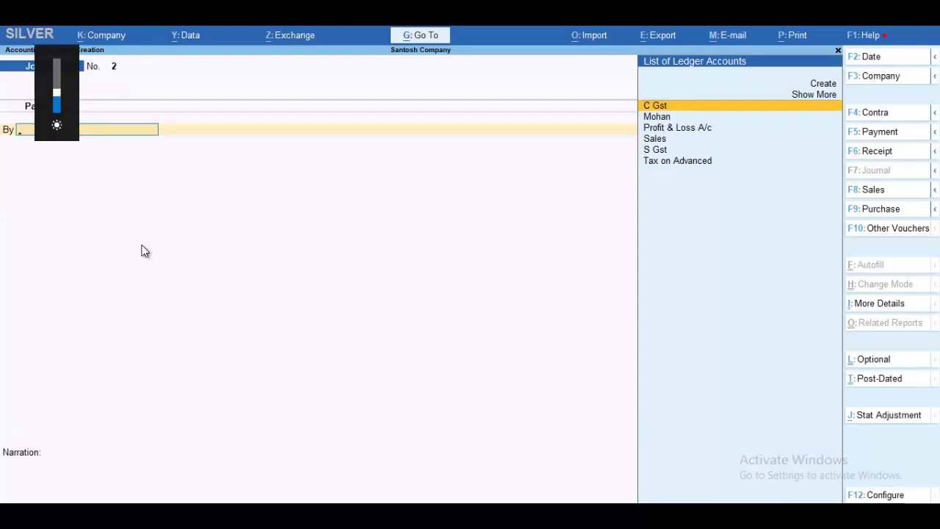
pyautogui.press('Escape')
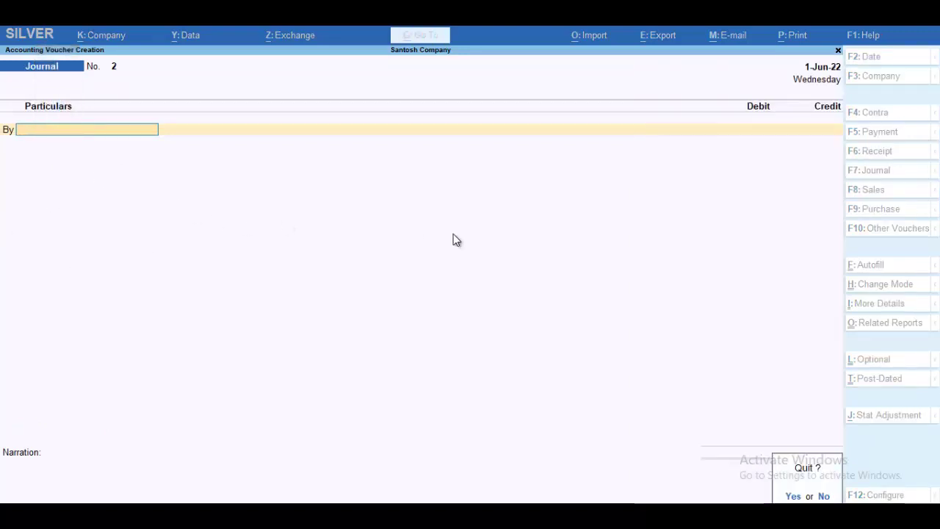
pyautogui.press('n')
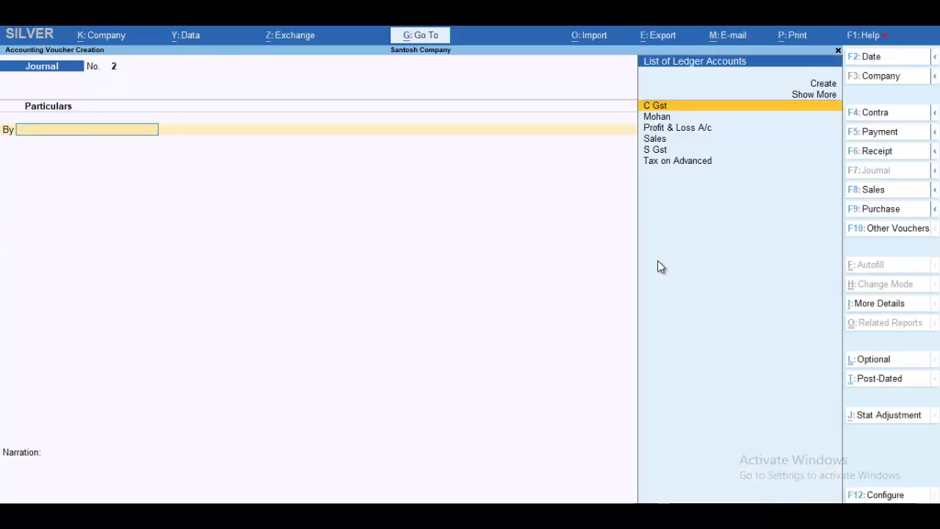
# Step: Set the voucher date to 2-6-2022 and switch to a new payment voucher
pyautogui.click(863, 59)
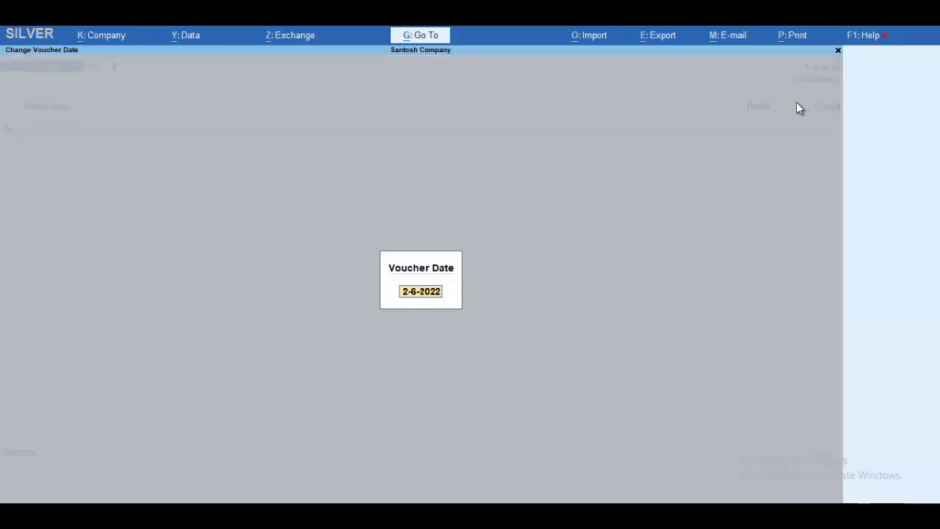
pyautogui.press('Return')
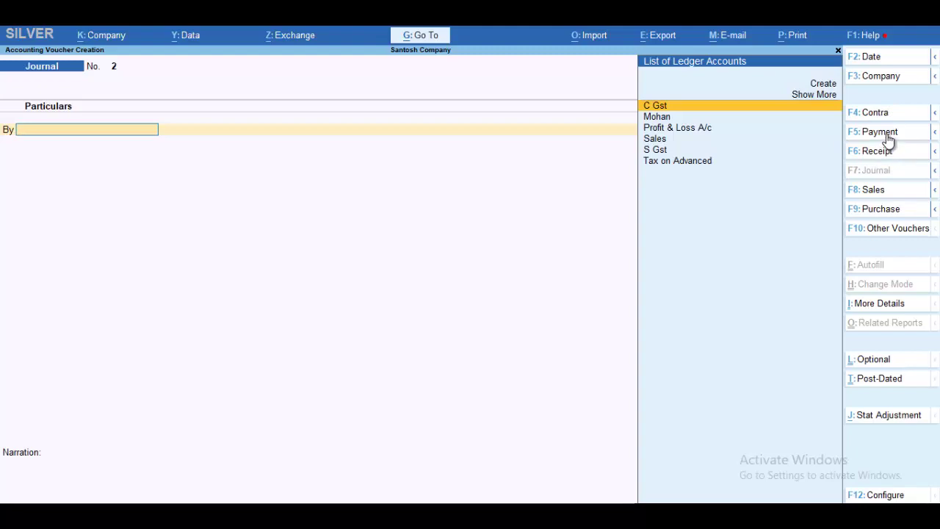
pyautogui.press('F5')
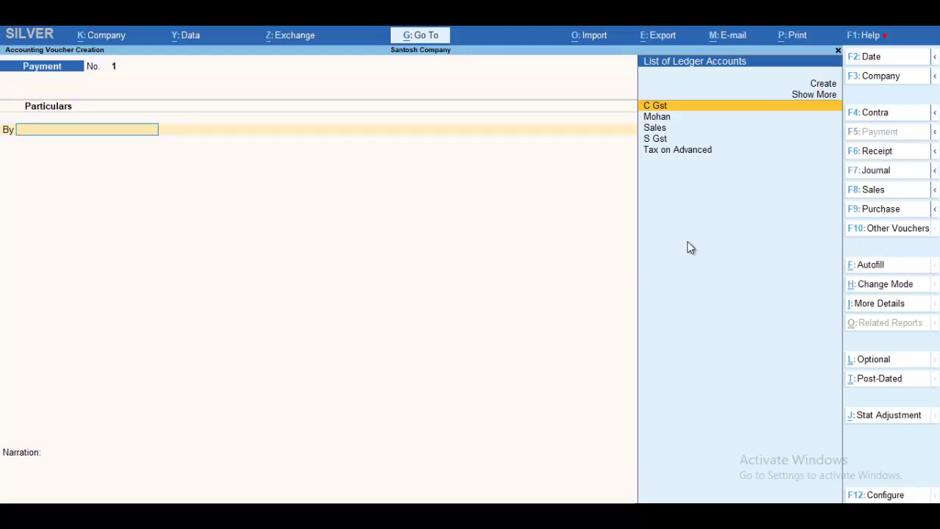
# Step: Autofill the payment voucher as a Stat Payment with tax type GST and payment type Advance
pyautogui.click(903, 417)
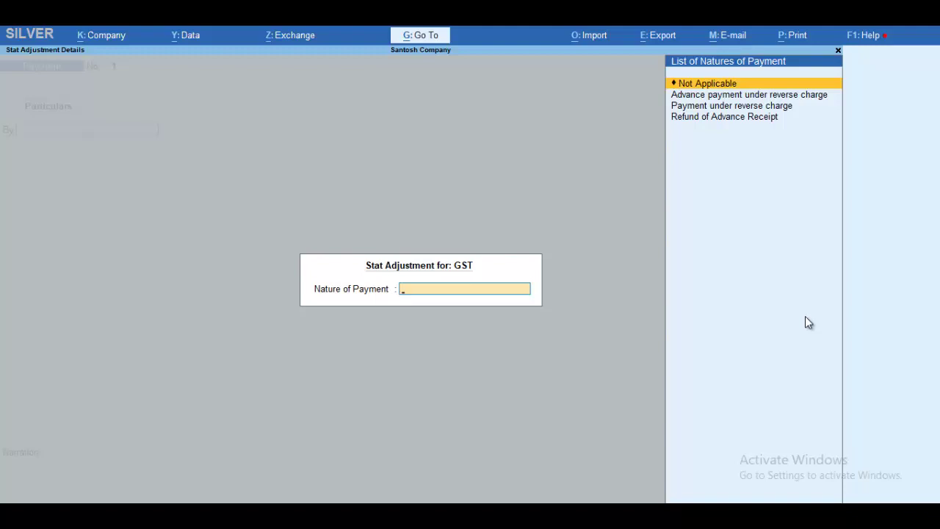
pyautogui.press('Escape')
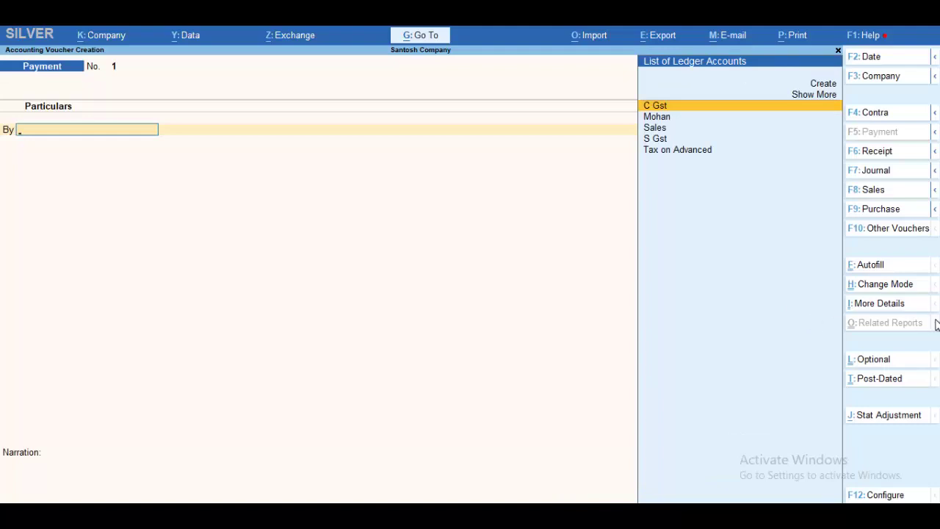
pyautogui.click(878, 267)
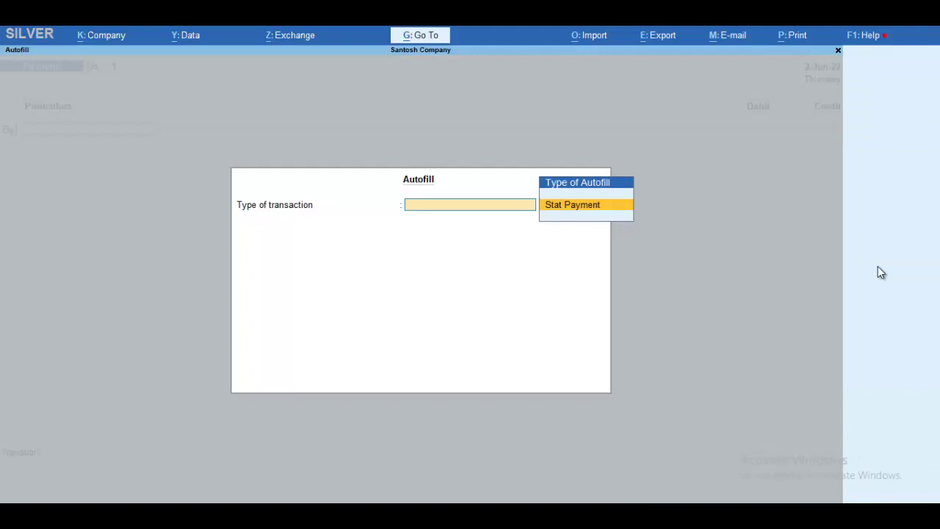
pyautogui.press('Return')
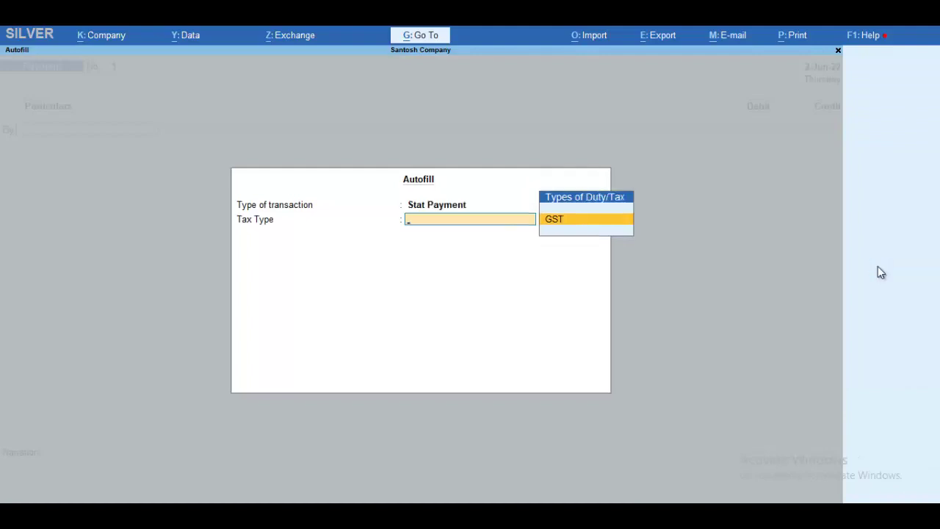
pyautogui.press('Return')
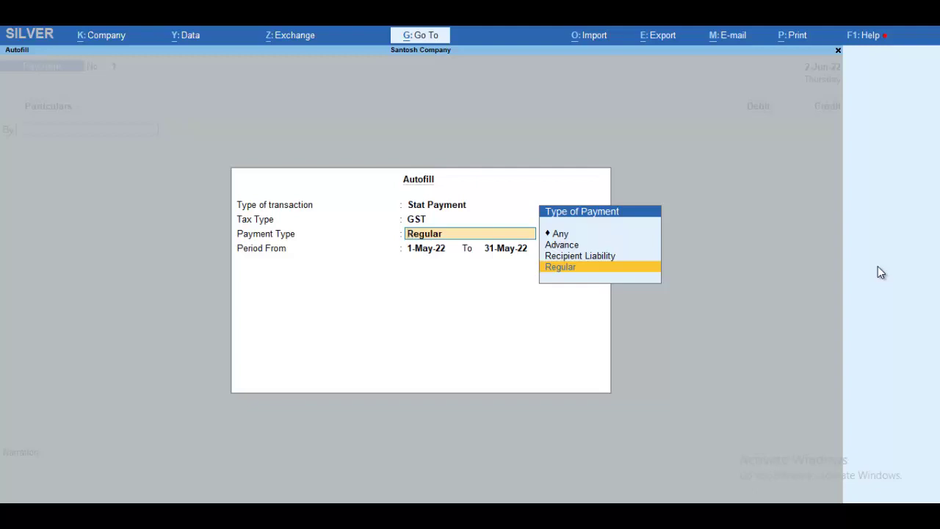
pyautogui.press('Up')
pyautogui.press('Up')
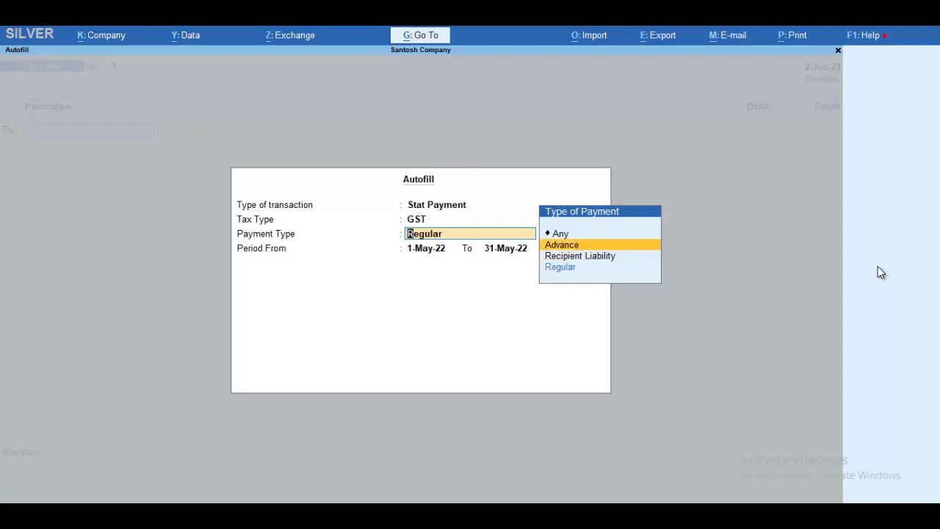
pyautogui.press('Return')
# Step: Set the autofill period from 1-4 to 2-6 and accept the statutory payment details
pyautogui.write('1')
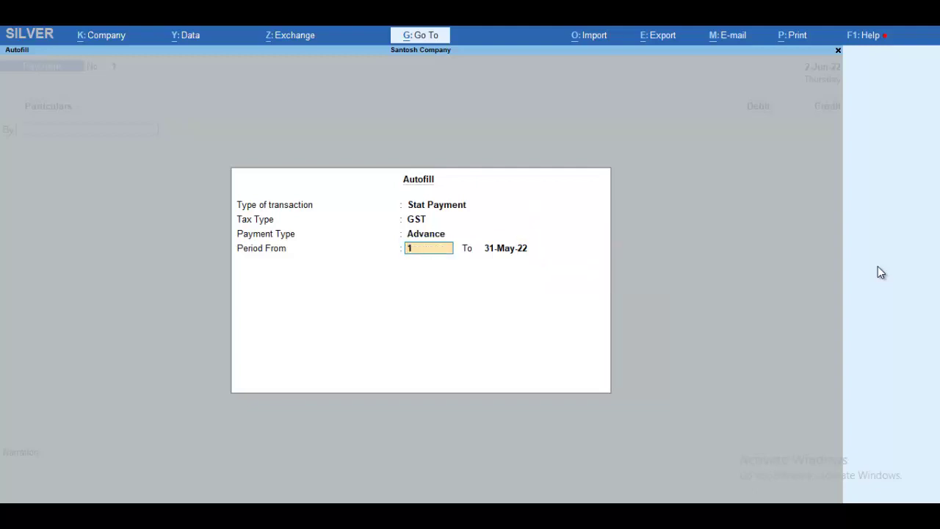
pyautogui.write('-4')
pyautogui.press('Return')
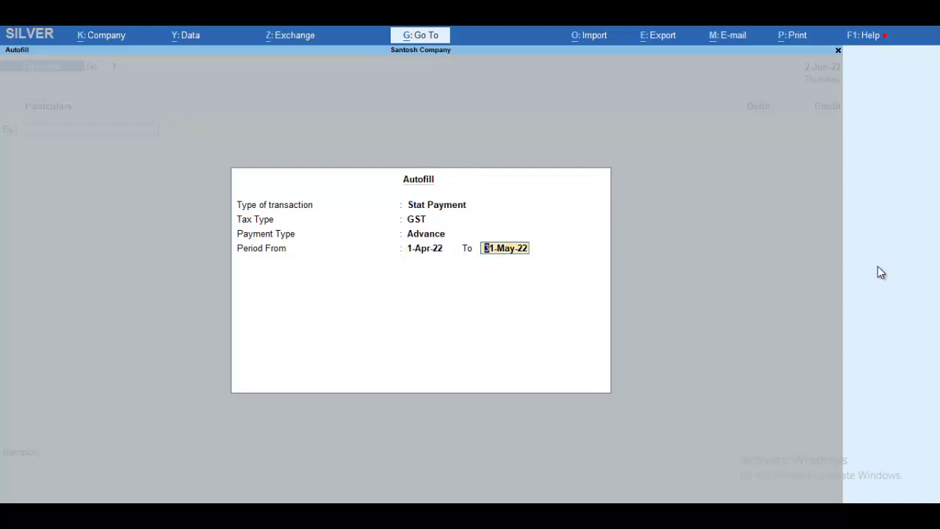
pyautogui.write('2-6')
pyautogui.press('Return')
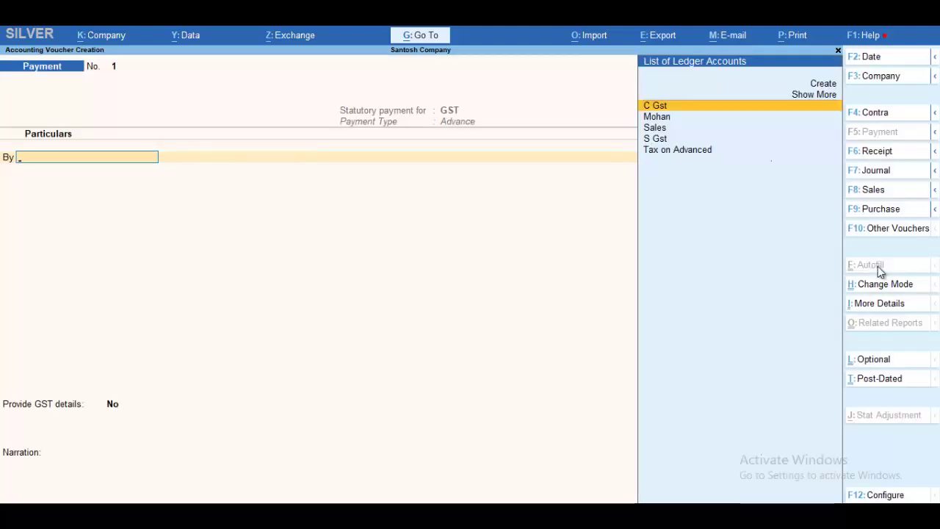
# Step: Debit the C Gst ledger with 250 in the payment voucher
pyautogui.press('Return')
pyautogui.write('250')
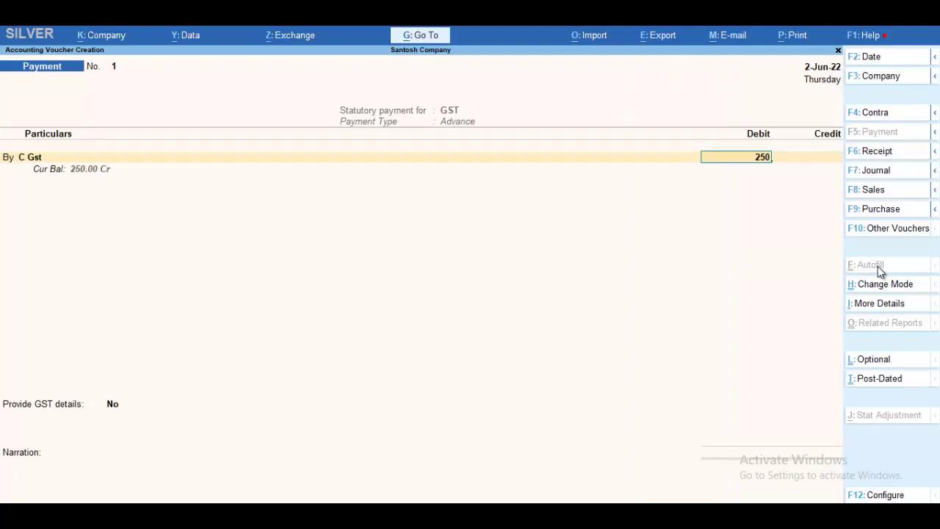
pyautogui.press('Return')
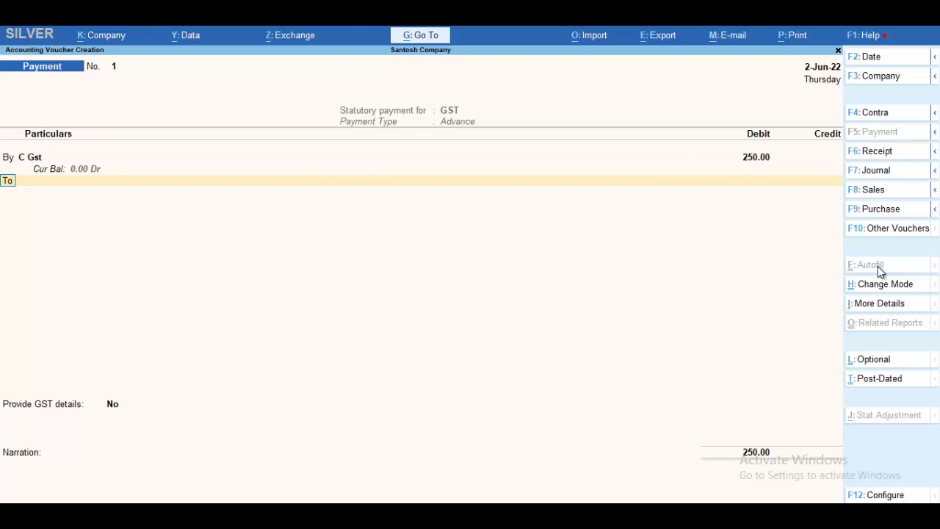
# Step: Change the second entry to a By line and debit the S Gst ledger with 250
pyautogui.write('c')
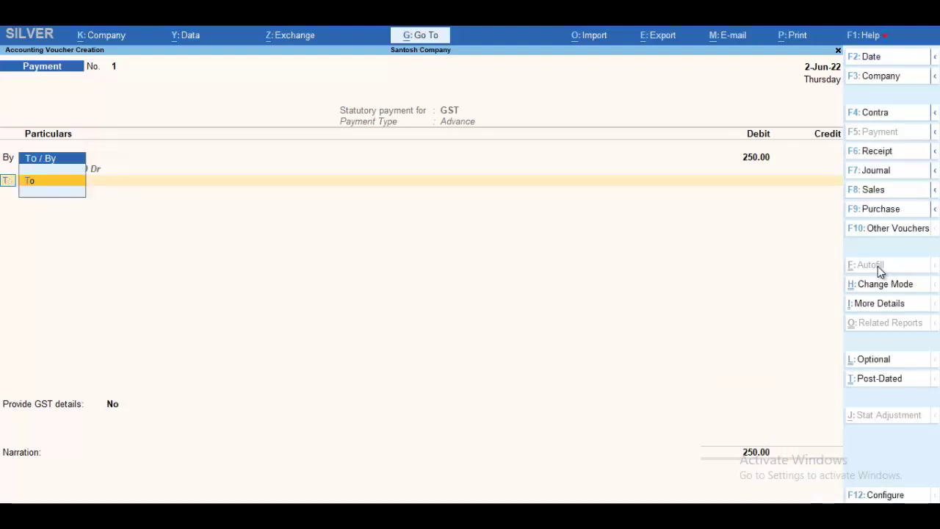
pyautogui.press('BackSpace')
pyautogui.press('Return')
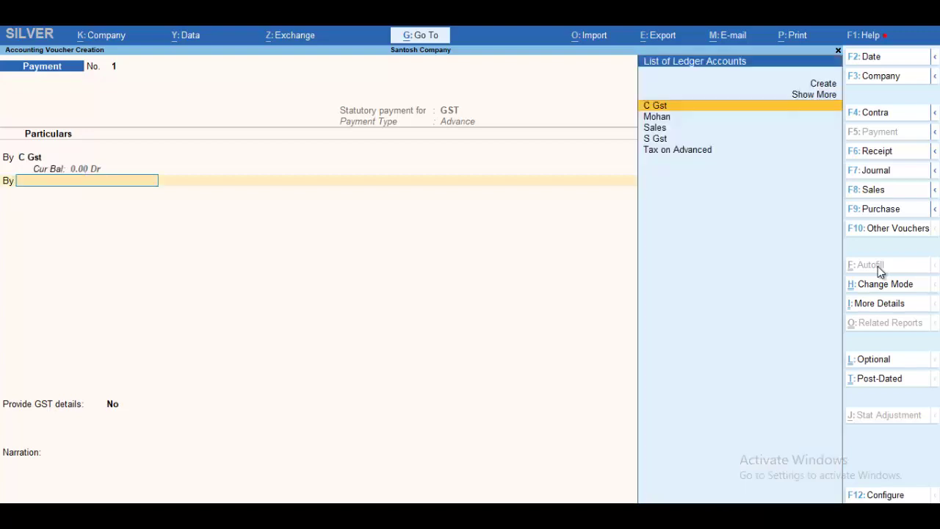
pyautogui.write('S')
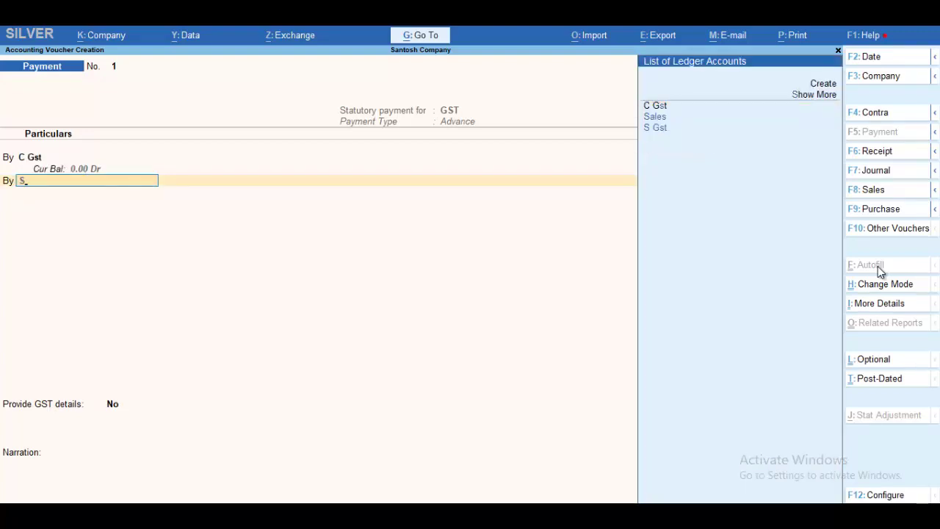
pyautogui.press('Down')
pyautogui.press('Down')
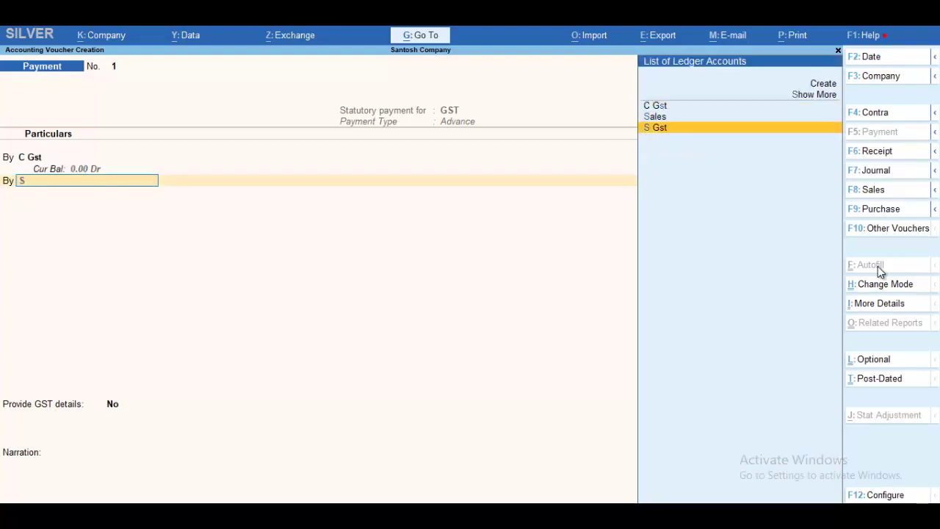
pyautogui.press('Return')
pyautogui.write('250')
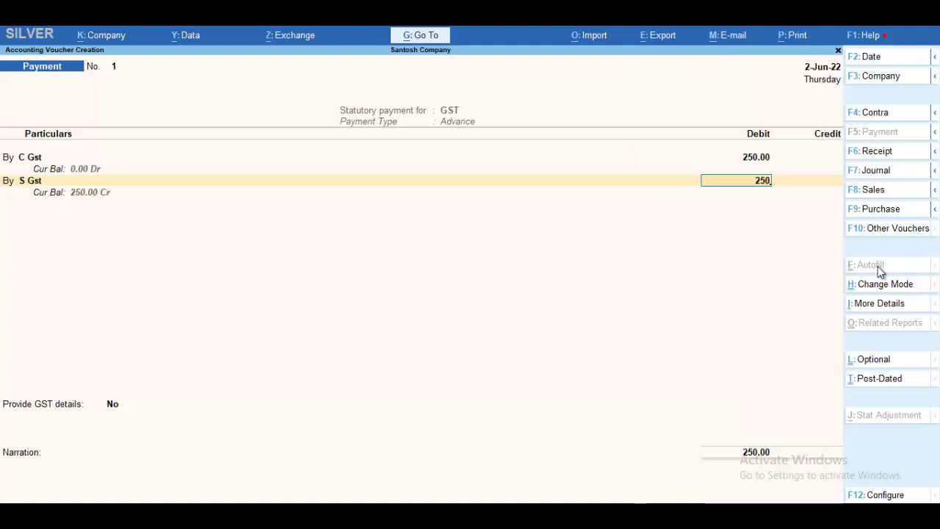
pyautogui.press('Return')
# Step: Credit Cash with 500.00 and save the payment voucher with Provide GST details at No and no narration
pyautogui.write('C')
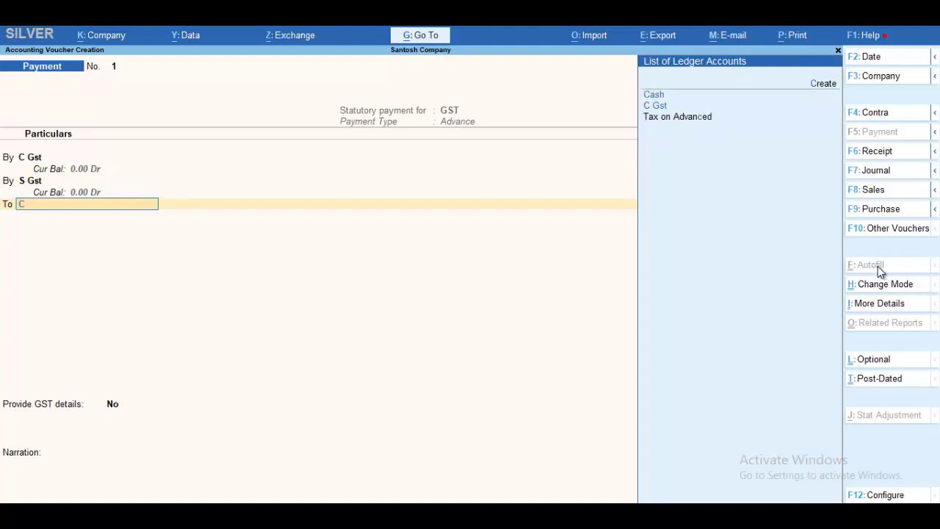
pyautogui.press('Return')
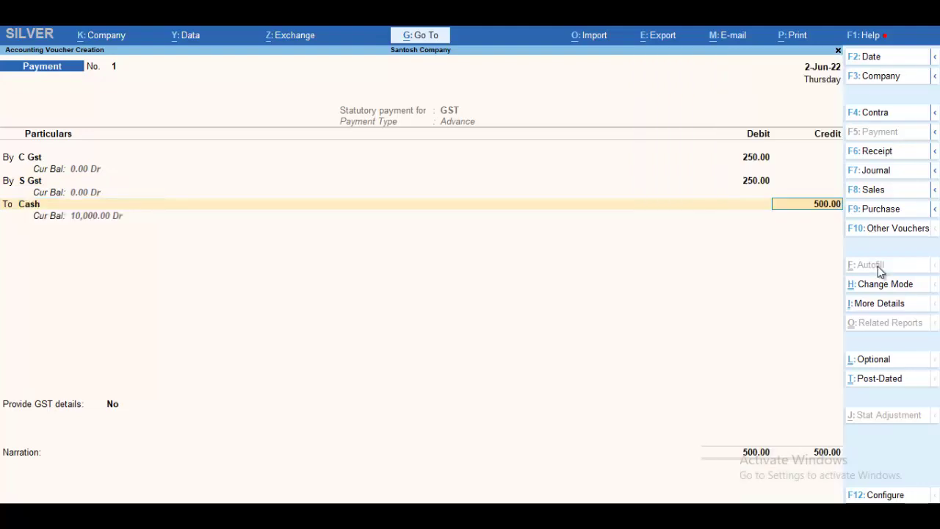
pyautogui.press('Return')
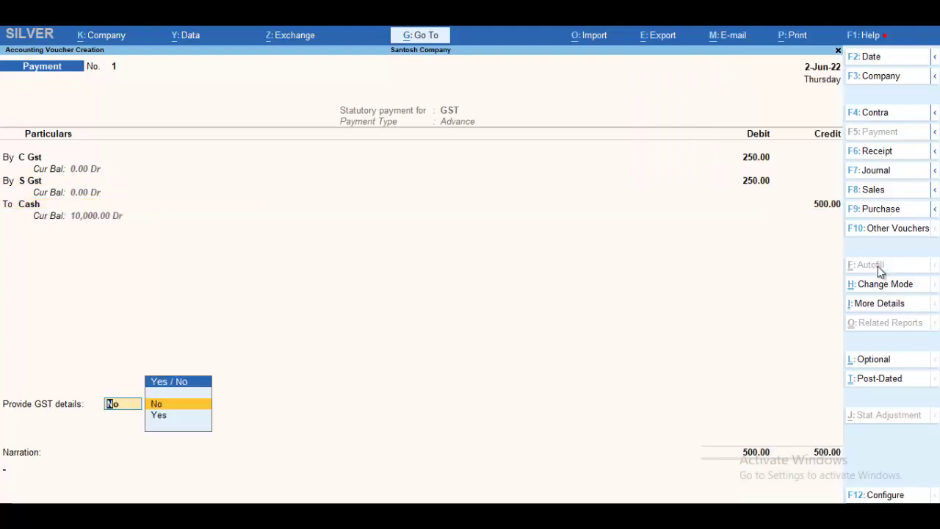
pyautogui.press('Return')
pyautogui.press('Return')
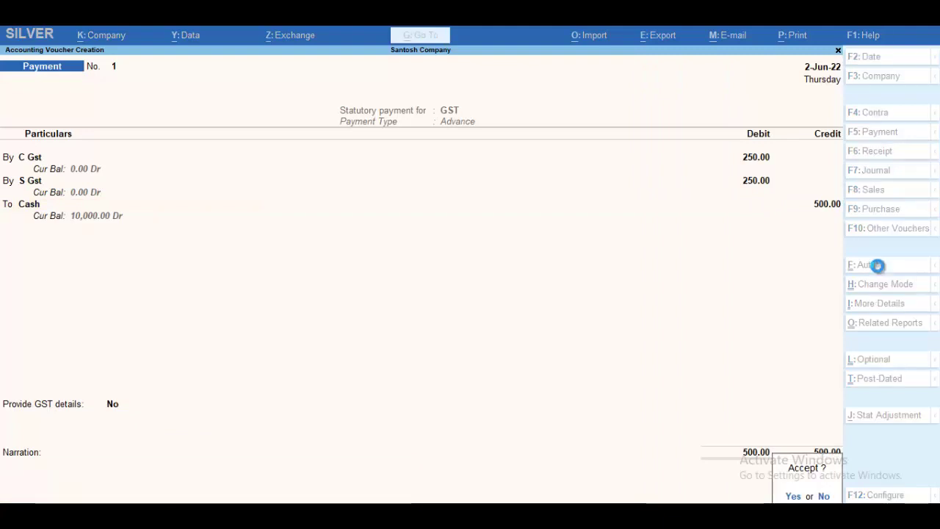
pyautogui.press('Return')
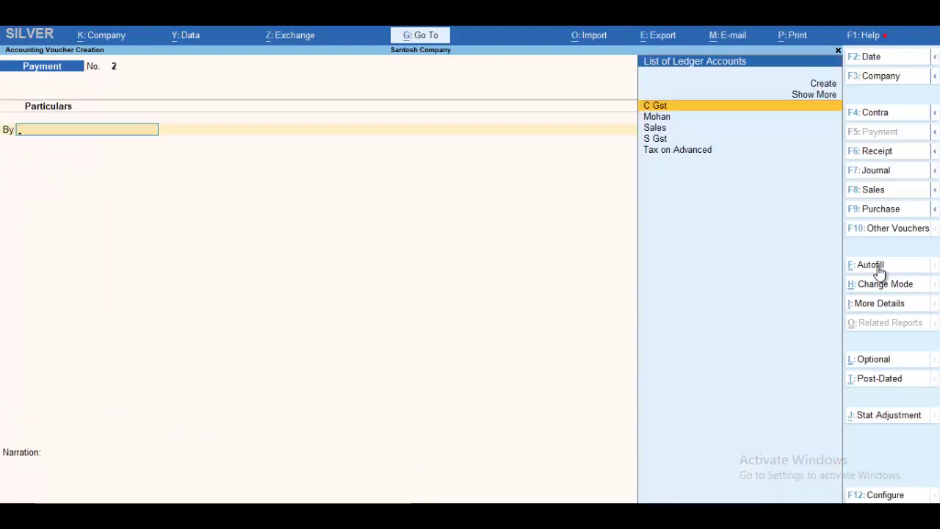
pyautogui.click(854, 59)
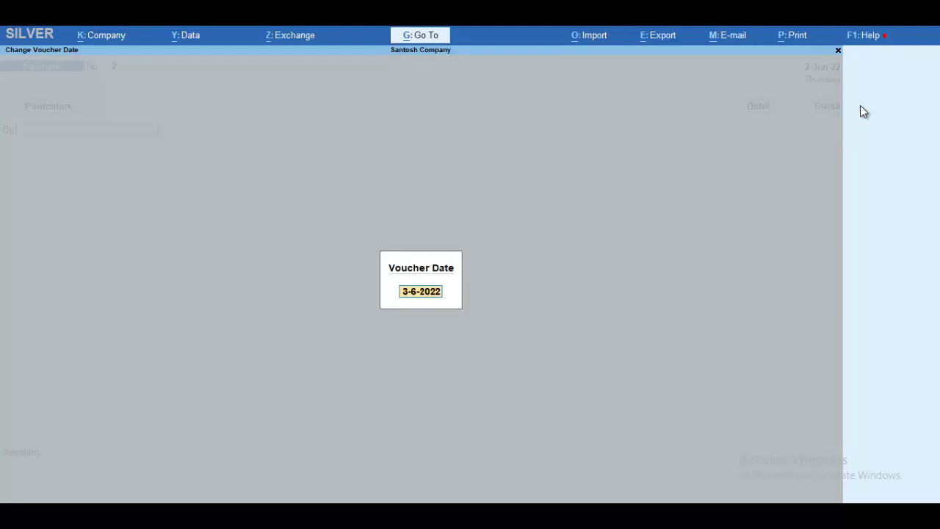
pyautogui.press('XF86MonBrightnessDown')
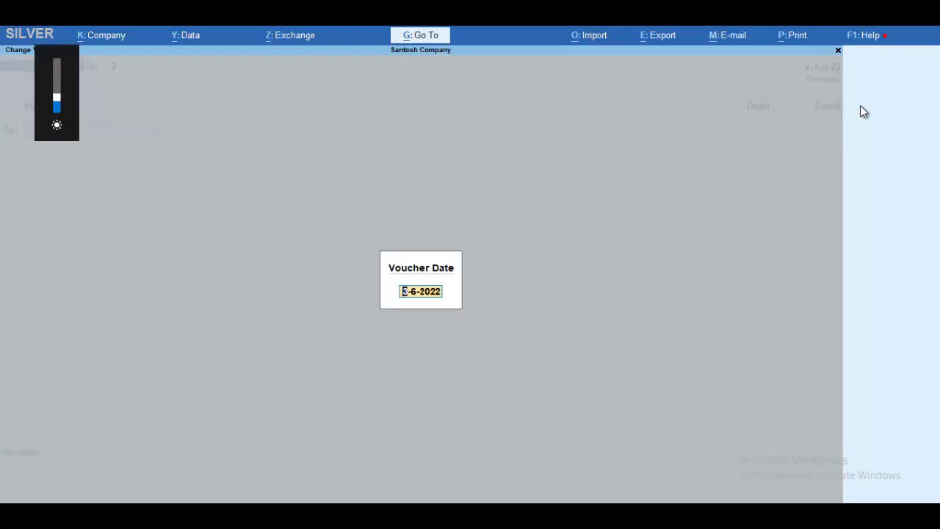
pyautogui.press('BackSpace')
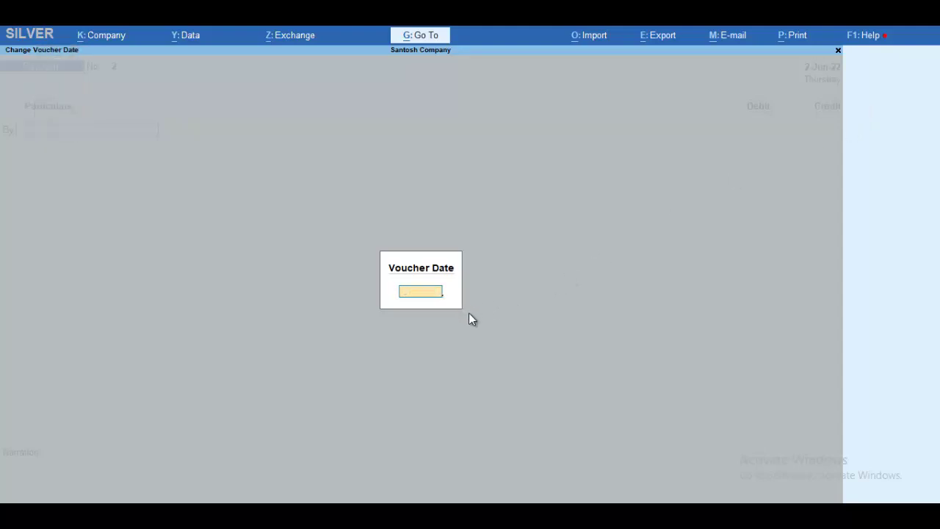
pyautogui.press('Escape')
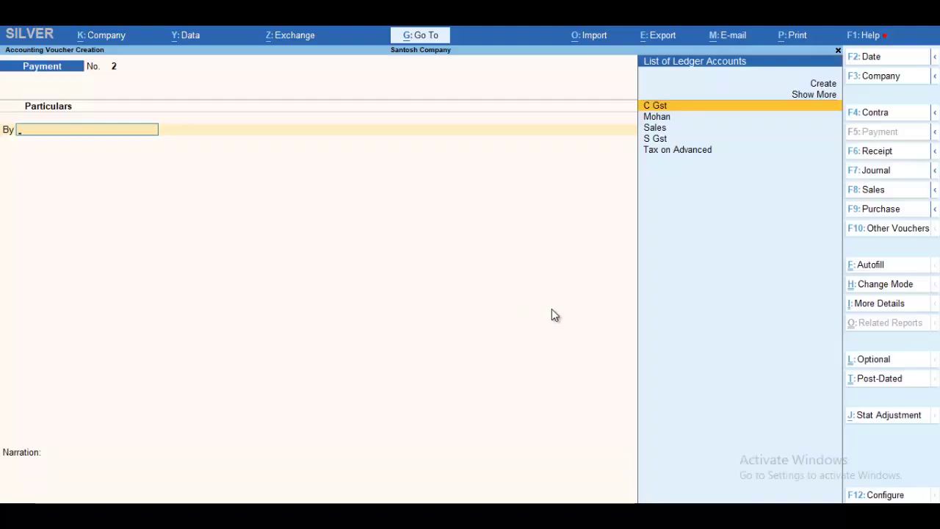
# Step: Set the voucher date to 1-7 and switch to a new sales voucher
pyautogui.click(859, 59)
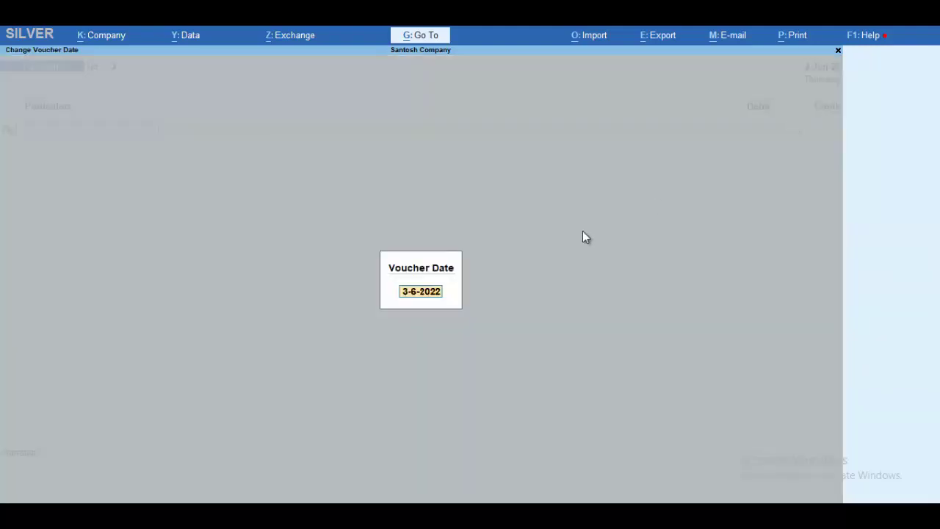
pyautogui.write('1-7')
pyautogui.press('Return')
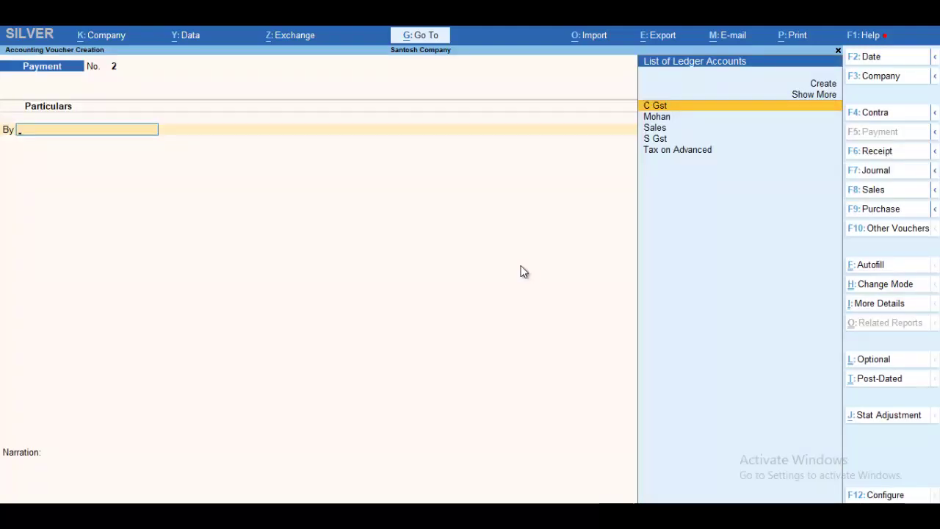
pyautogui.click(875, 194)
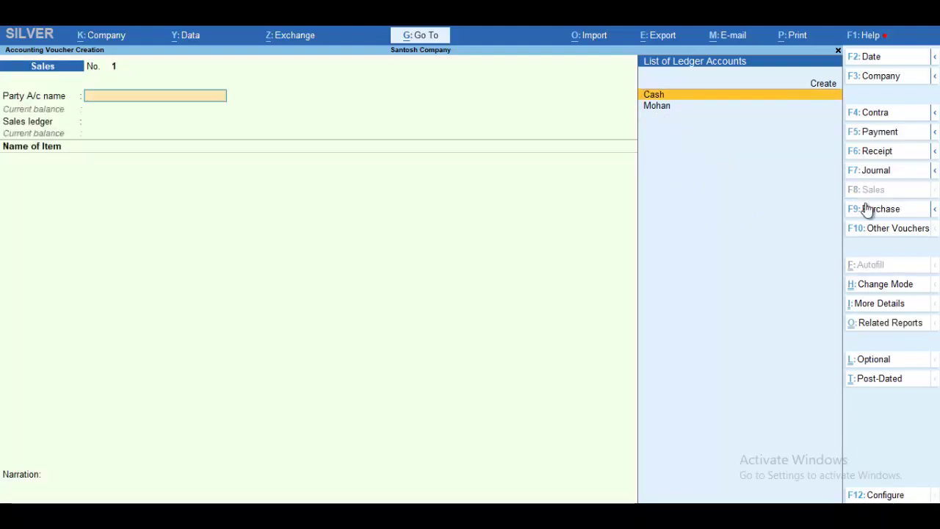
# Step: Choose the customer's ledger instead of Cash as the party account of the sales voucher
pyautogui.press('Return')
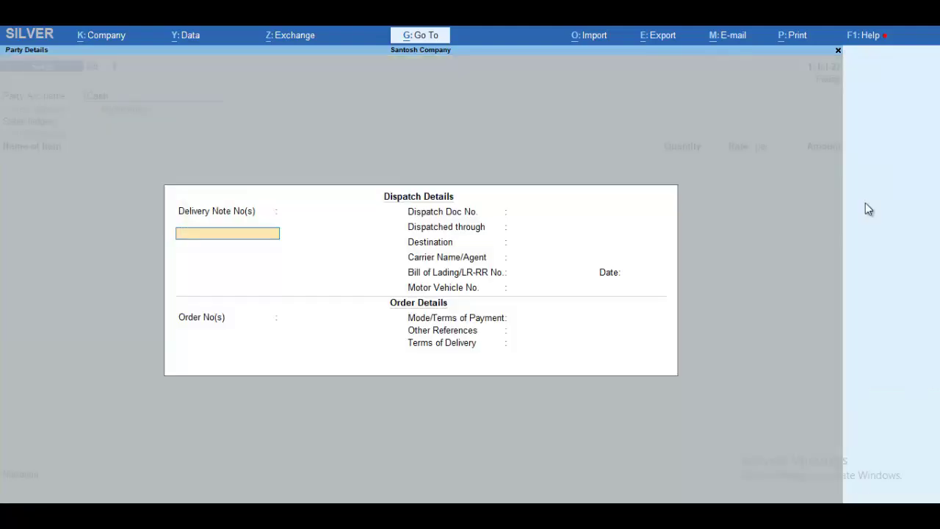
pyautogui.press('Escape')
pyautogui.press('Down')
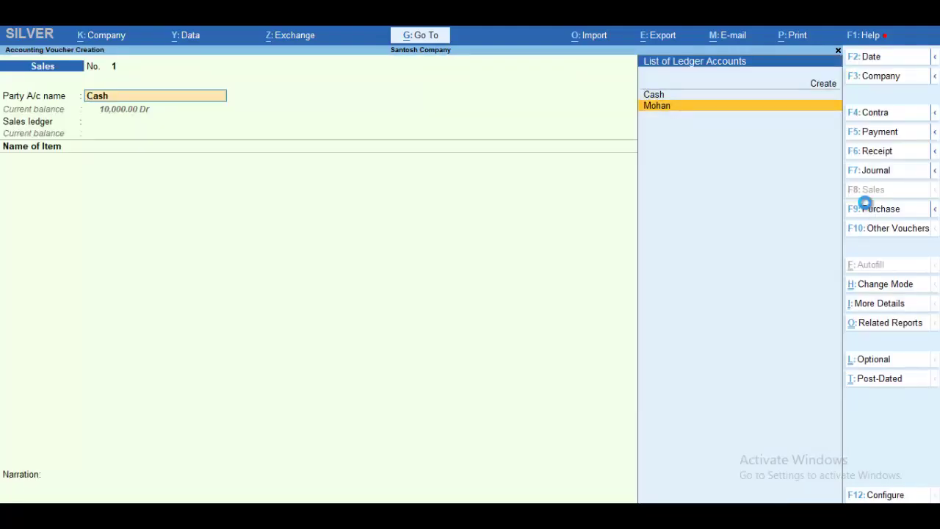
pyautogui.press('Return')
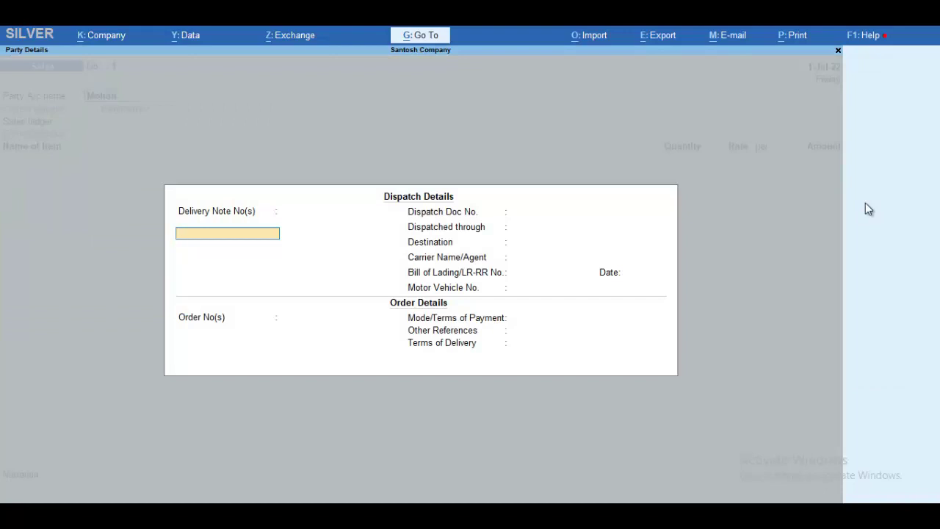
# Step: Leave all dispatch and order details of the sales voucher empty
pyautogui.press('Return')
pyautogui.press('Return')
pyautogui.press('Return')
pyautogui.press('Return')
pyautogui.press('Return')
pyautogui.press('Return')
pyautogui.press('Return')
pyautogui.press('Return')
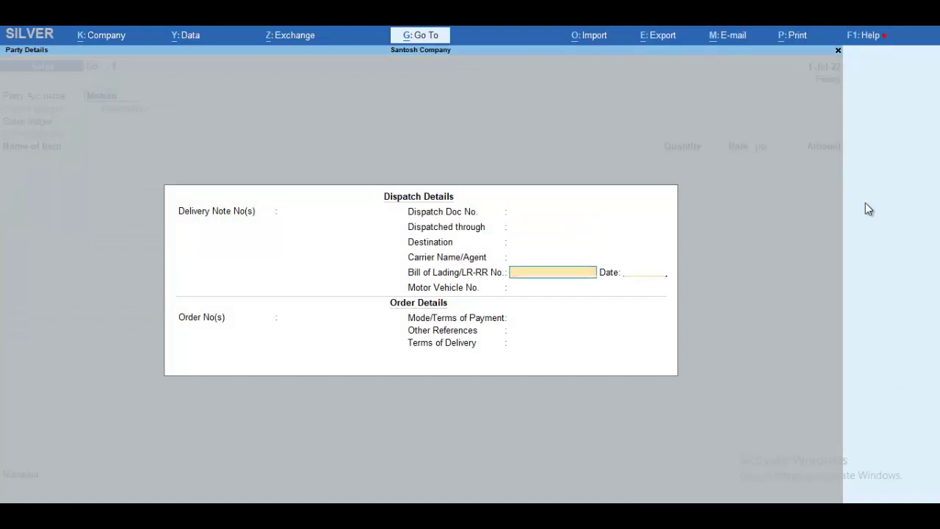
pyautogui.press('Return')
pyautogui.press('Return')
pyautogui.press('Return')
pyautogui.press('Return')
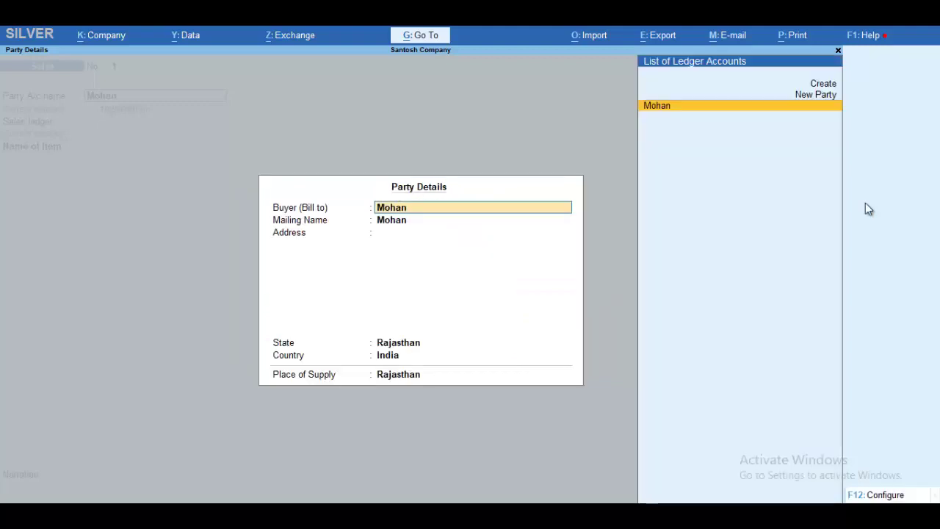
# Step: Keep the default buyer details with Rajasthan as state and place of supply, and use the Sales ledger
pyautogui.press('Return')
pyautogui.press('Return')
pyautogui.press('Return')
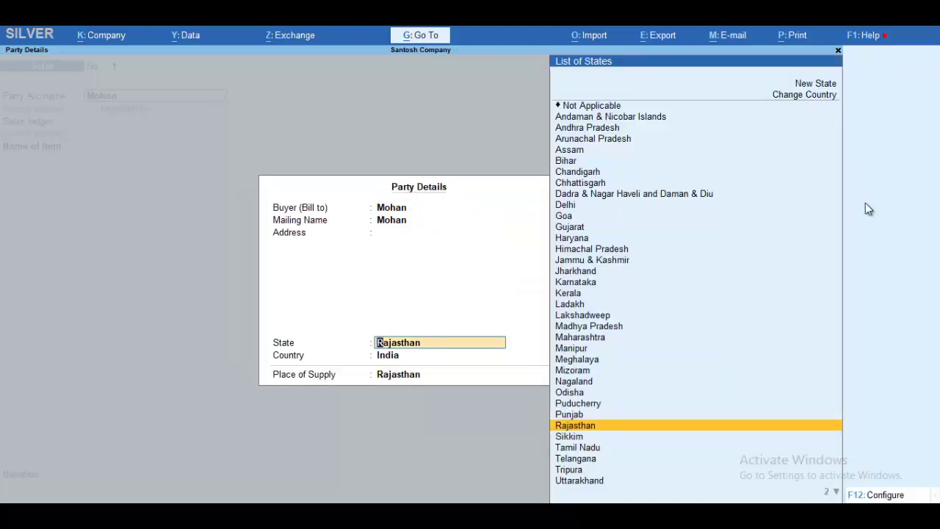
pyautogui.press('Return')
pyautogui.press('Return')
pyautogui.press('Return')
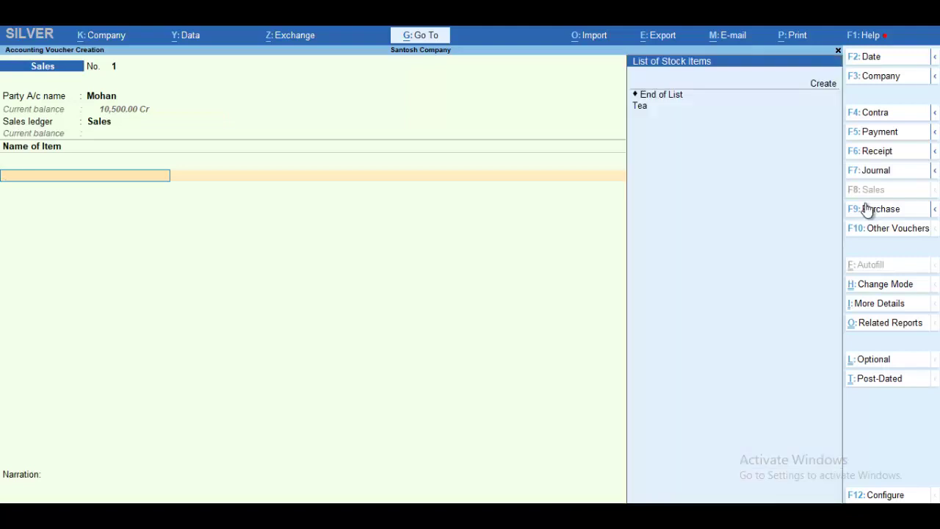
# Step: Add Tea to the sales voucher with a quantity of 45 pcs and an amount of 10,000
pyautogui.press('Down')
pyautogui.press('Return')
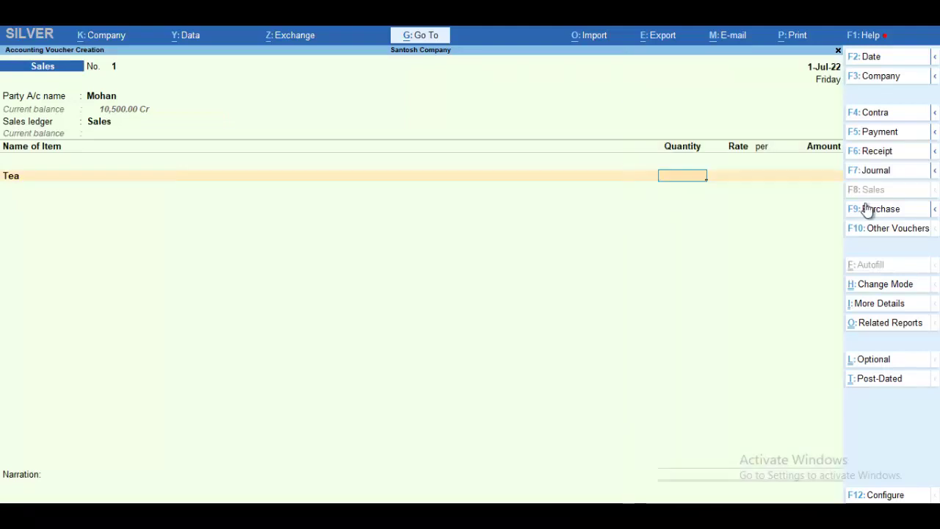
pyautogui.write('45')
pyautogui.press('Return')
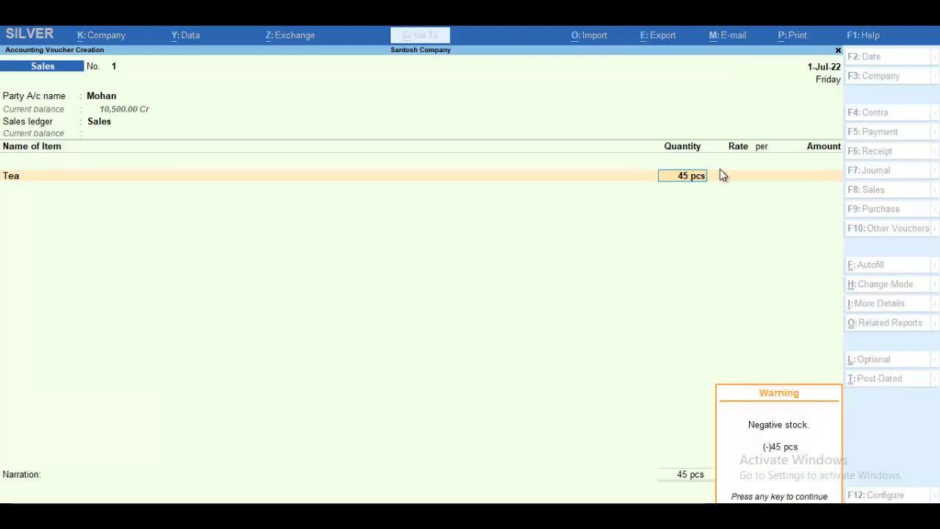
pyautogui.press('Return')
pyautogui.write('6')
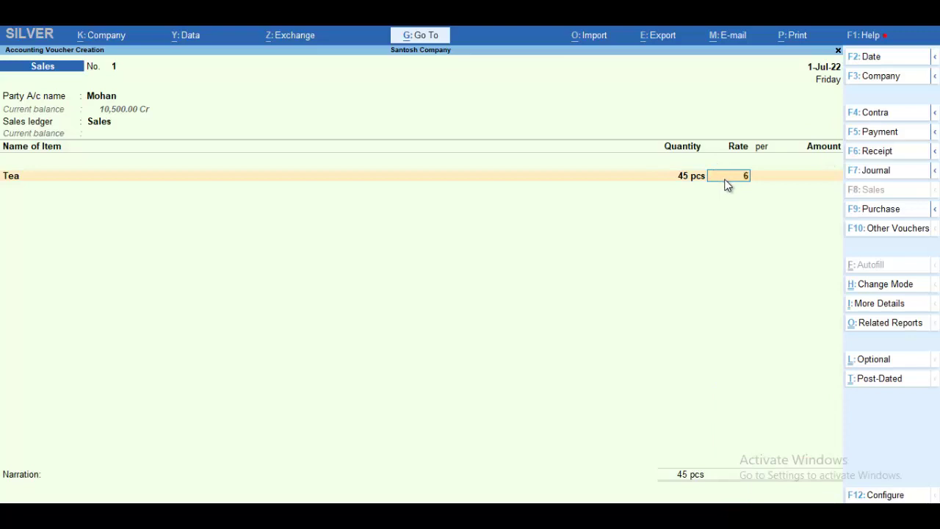
pyautogui.press('Return')
pyautogui.press('Return')
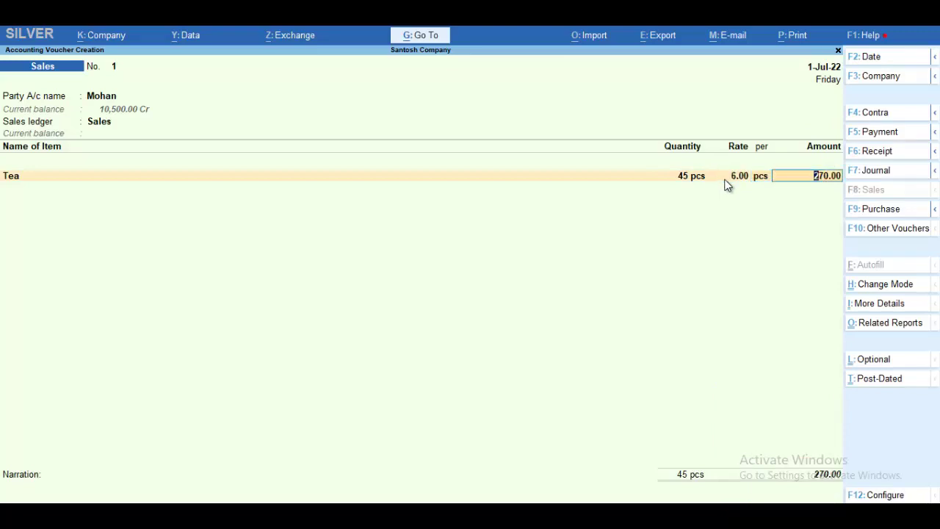
pyautogui.press('BackSpace')
pyautogui.write('10000')
pyautogui.press('Return')
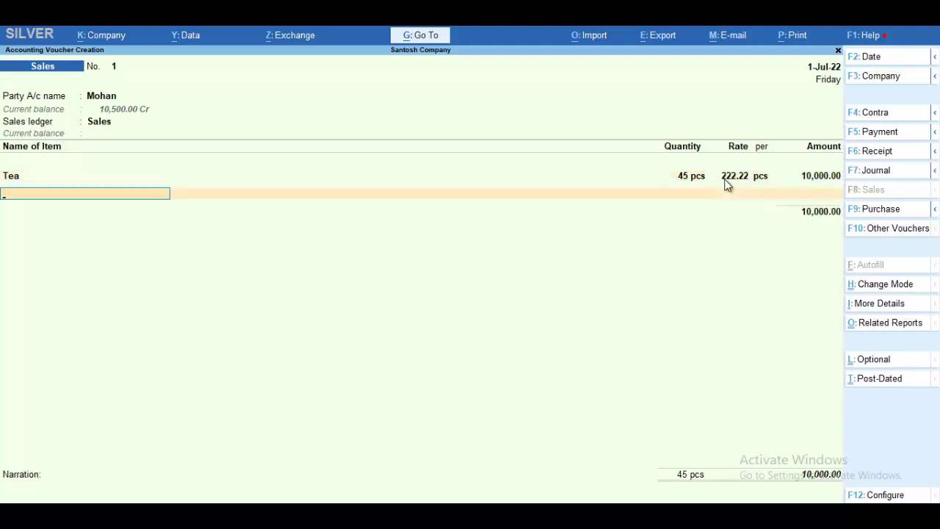
pyautogui.press('Return')
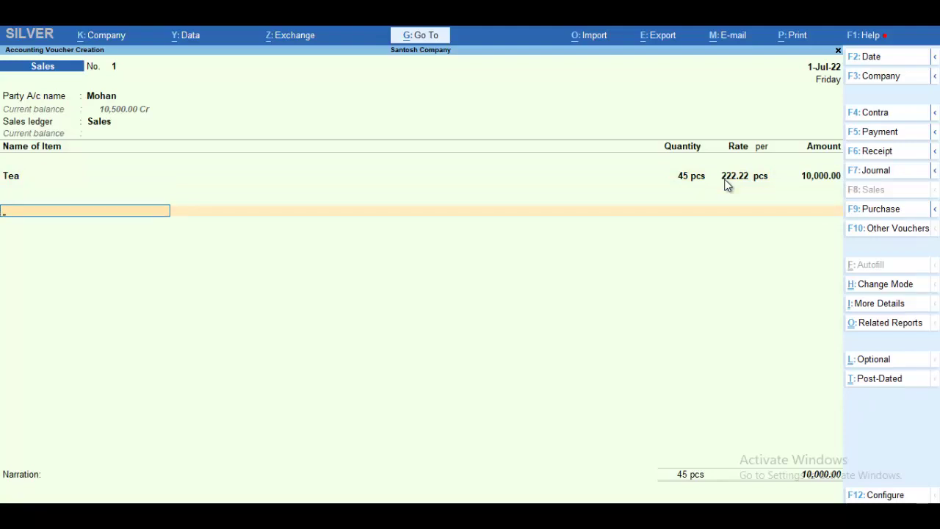
# Step: Add the C Gst and S Gst ledgers below the item, keeping their calculated tax amounts
pyautogui.write('S')
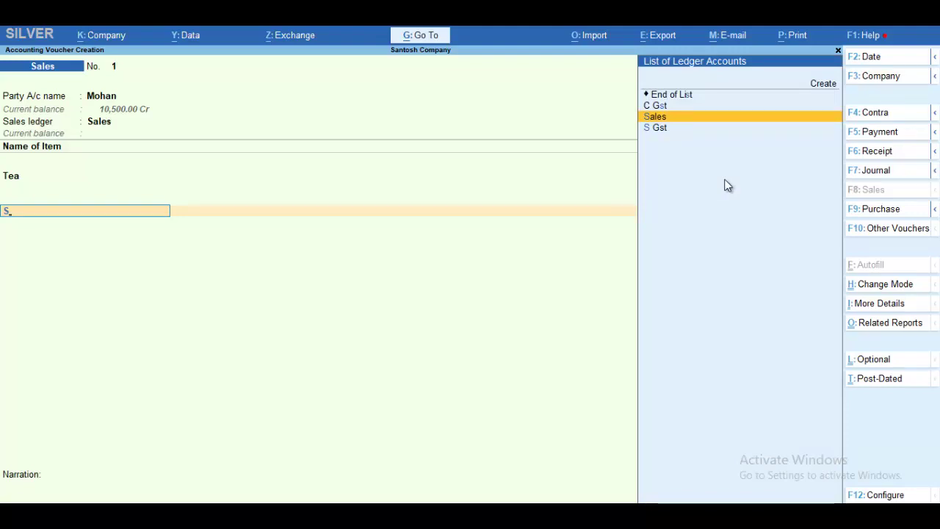
pyautogui.press('Up')
pyautogui.press('Return')
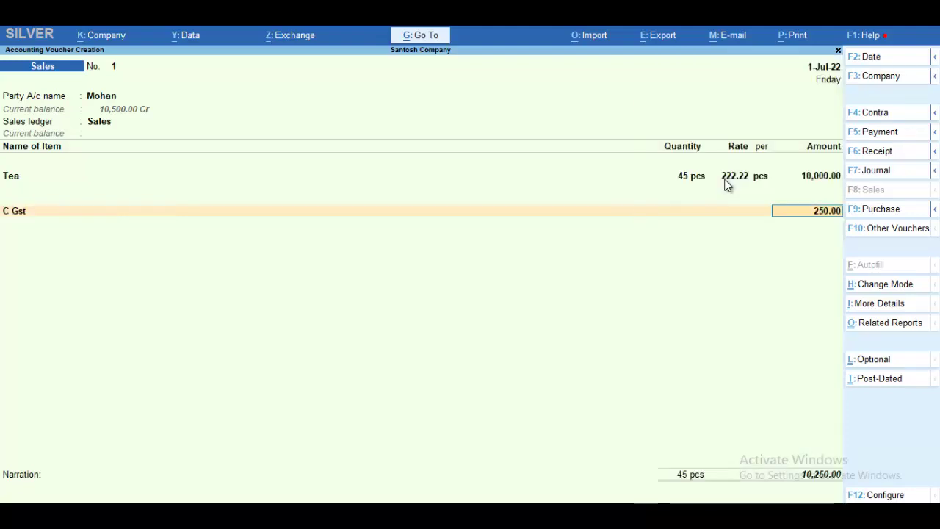
pyautogui.press('Return')
pyautogui.write('S')
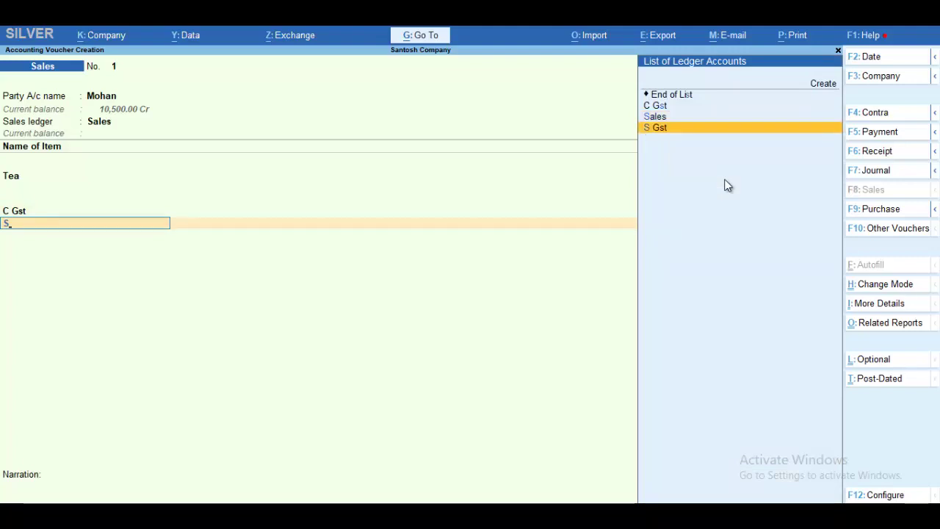
pyautogui.press('Return')
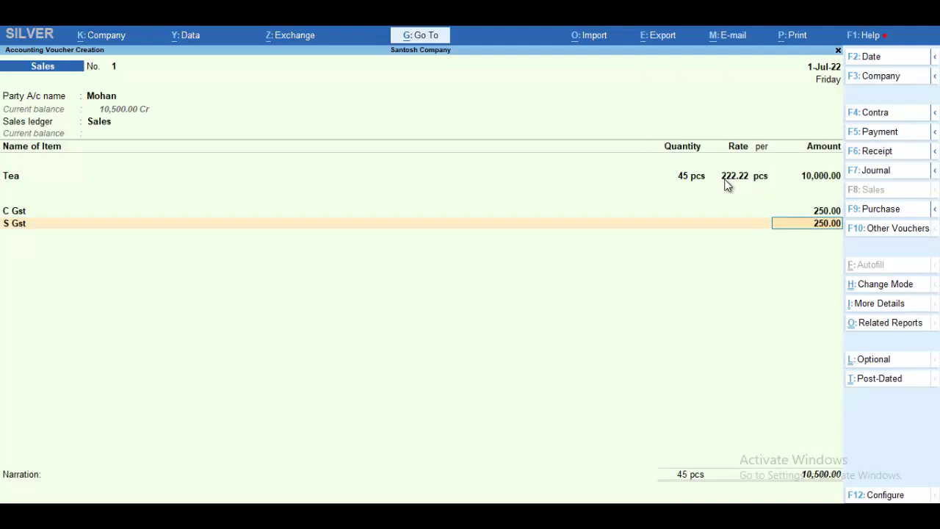
pyautogui.press('Return')
# Step: Save the sales voucher without a narration and leave voucher entry
pyautogui.press('Return')
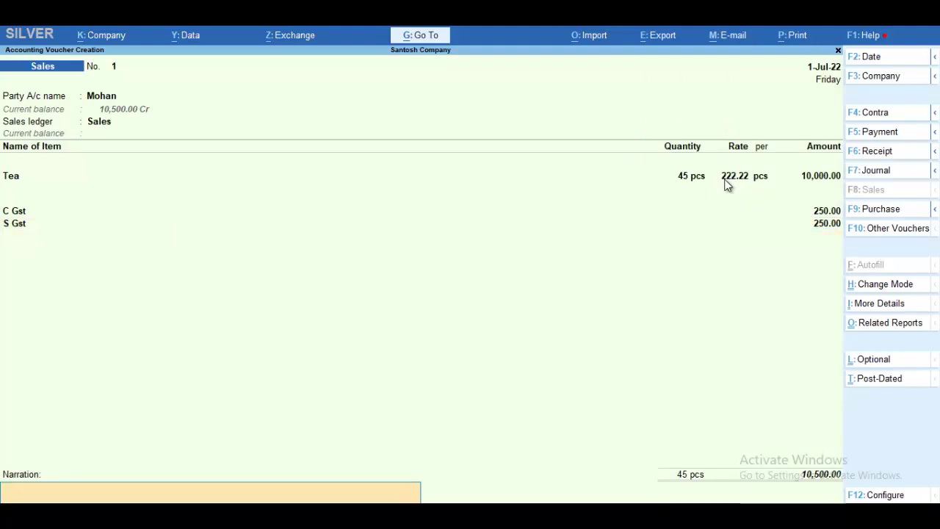
pyautogui.press('Return')
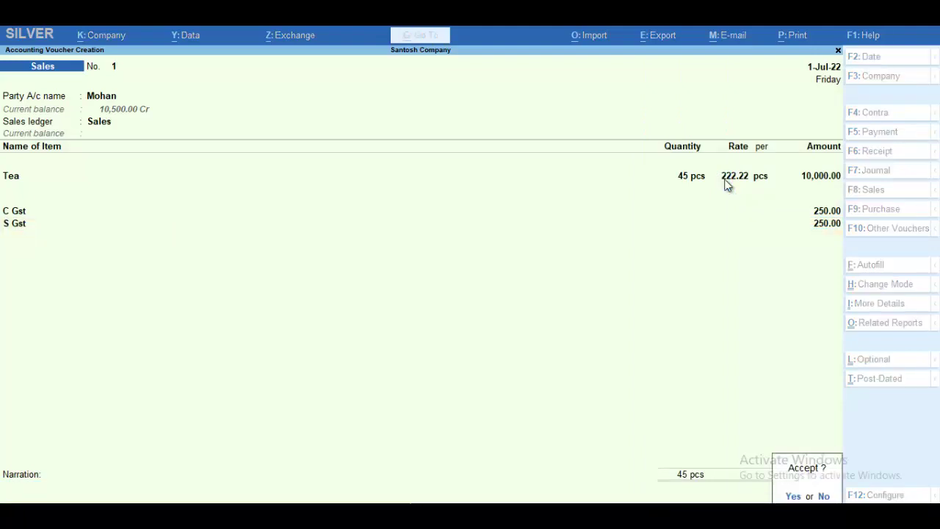
pyautogui.press('Return')
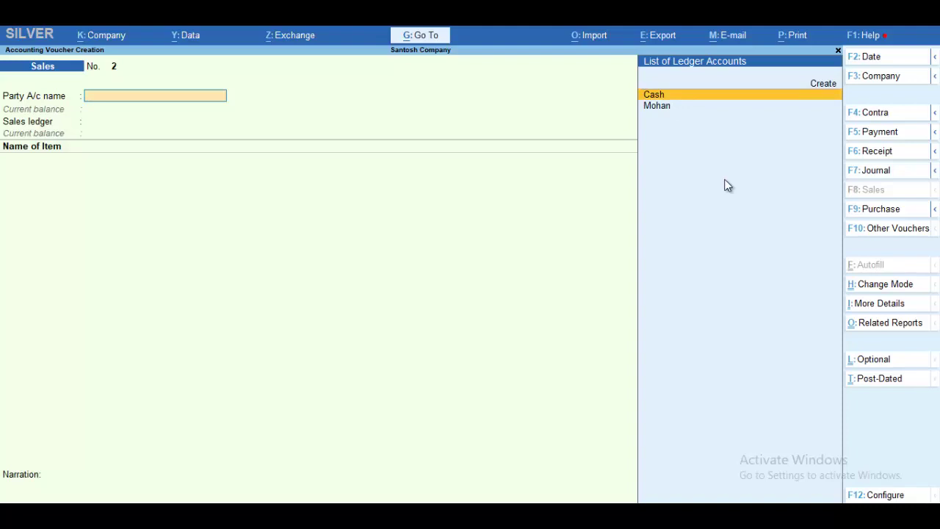
pyautogui.press('Escape')
pyautogui.press('y')
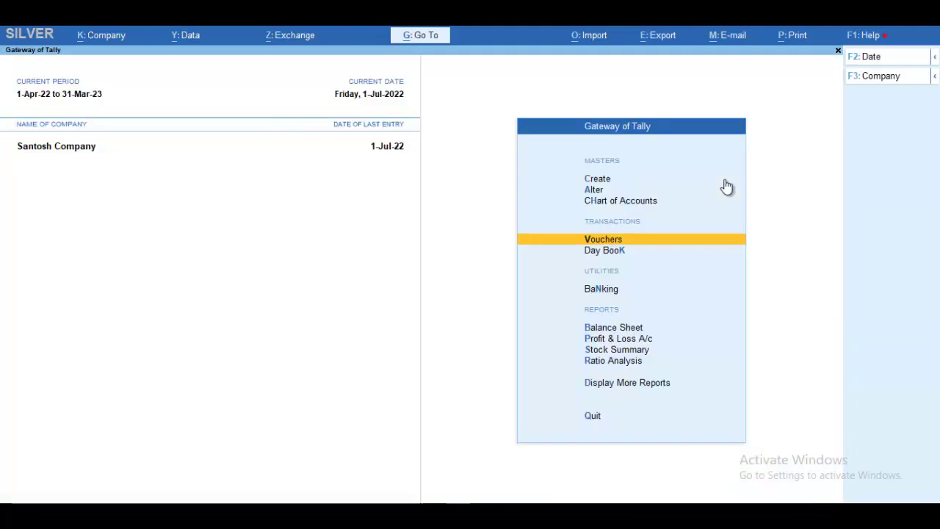
# Step: Open the company's balance sheet and switch it to the detailed view
pyautogui.press('Down')
pyautogui.press('Down')
pyautogui.press('Down')
pyautogui.press('Down')
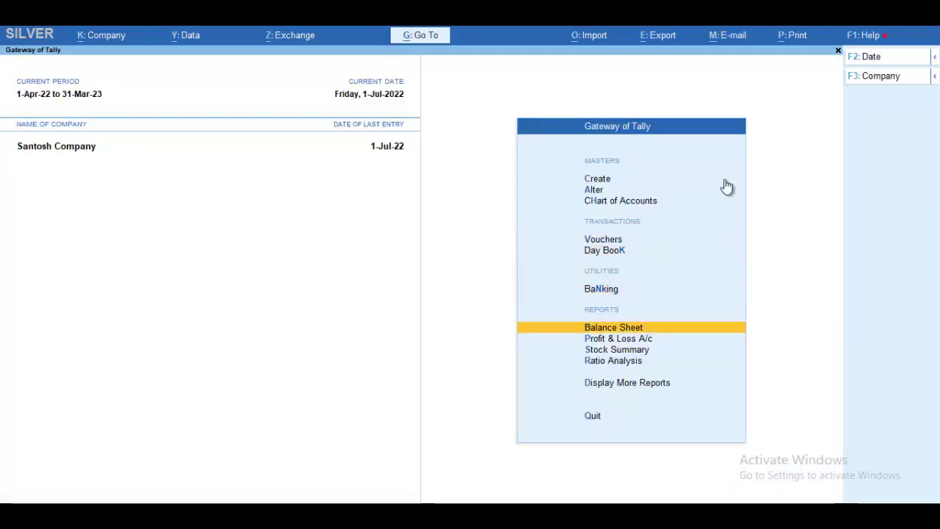
pyautogui.press('Up')
pyautogui.press('Return')
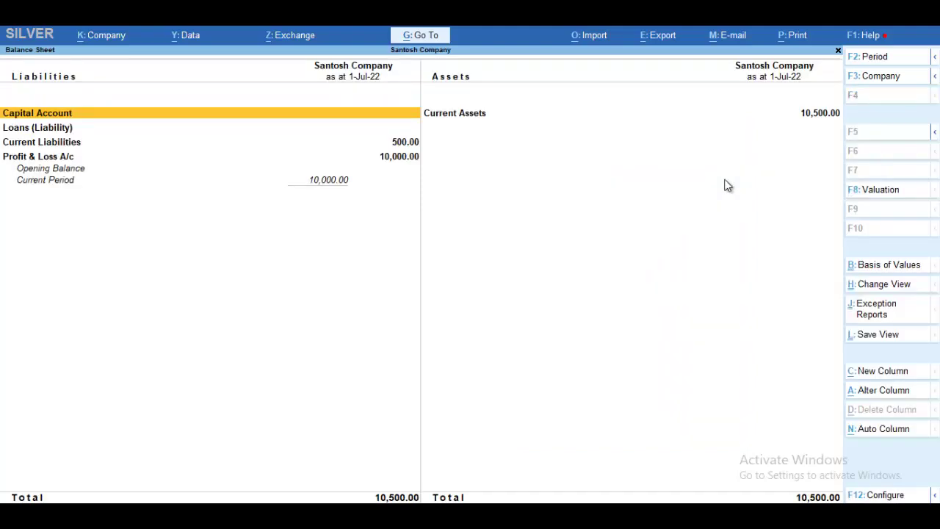
pyautogui.hotkey('alt', 'F5')
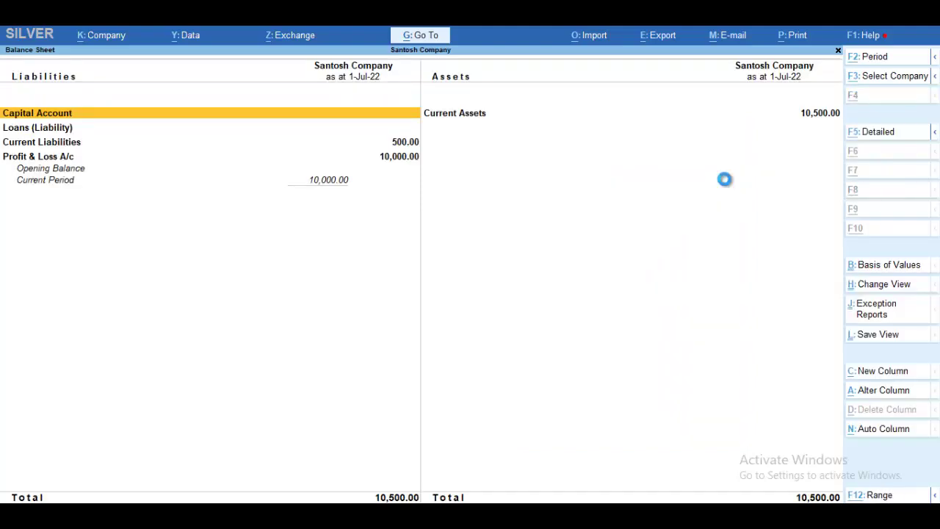
# Step: Examine the ledgers in the Duties & Taxes group under Current Liabilities, and leave the balance sheet
pyautogui.press('Down')
pyautogui.press('Down')
pyautogui.press('Down')
pyautogui.press('Return')
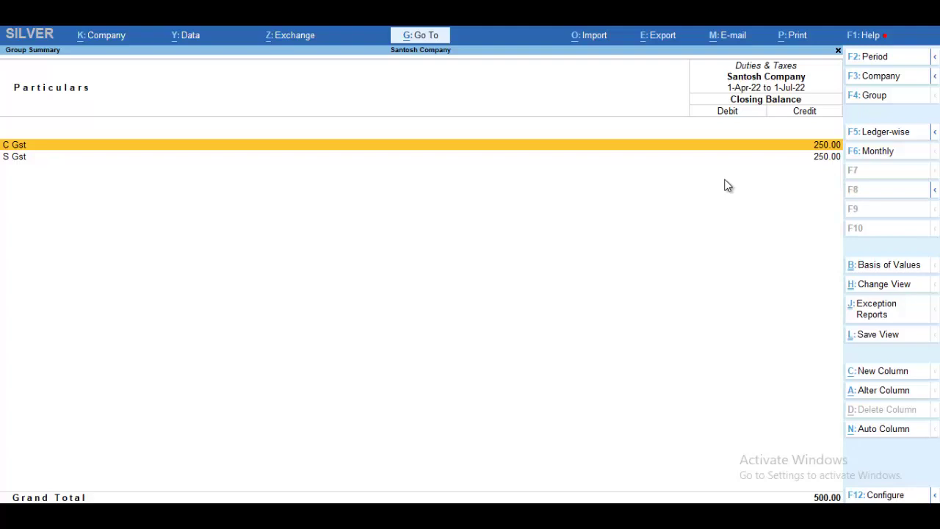
pyautogui.press('Escape')
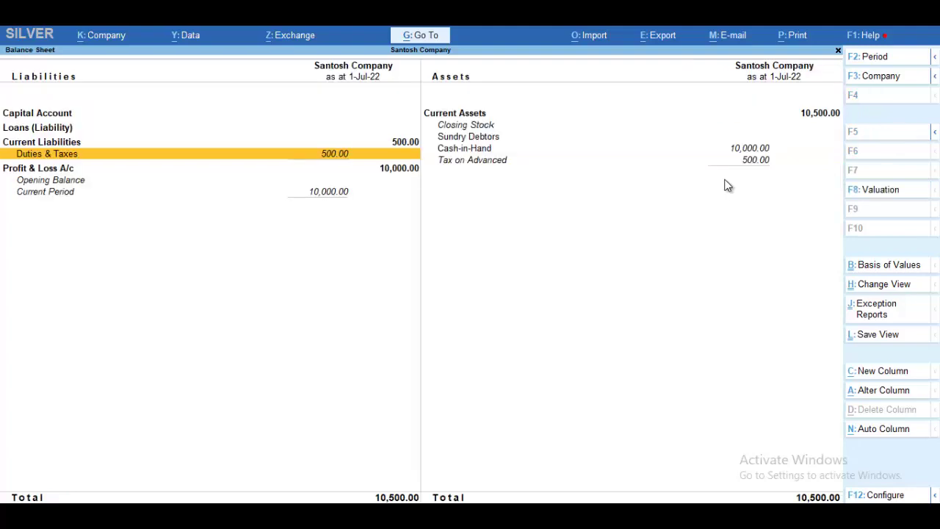
pyautogui.press('Escape')
# Step: Return to voucher entry and start a journal voucher dated 2-Jul-22
pyautogui.press('Up')
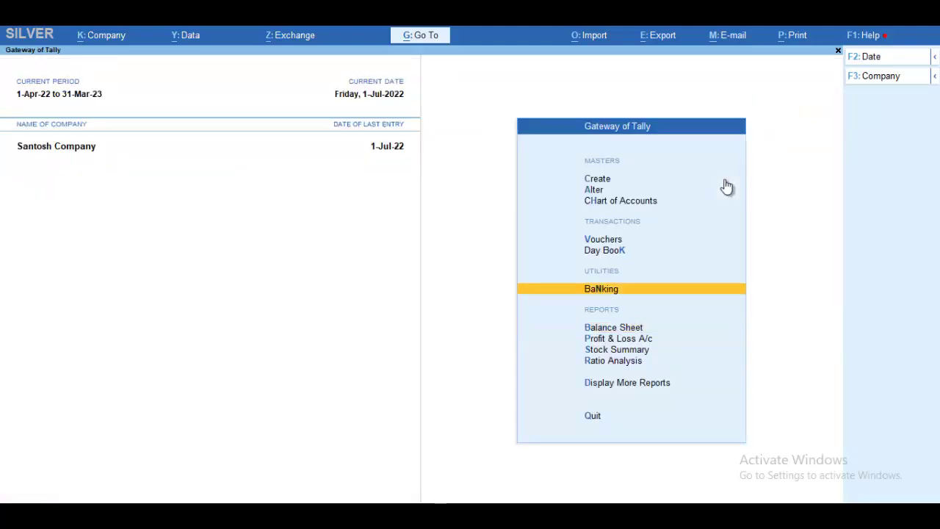
pyautogui.press('Up')
pyautogui.press('Up')
pyautogui.press('Return')
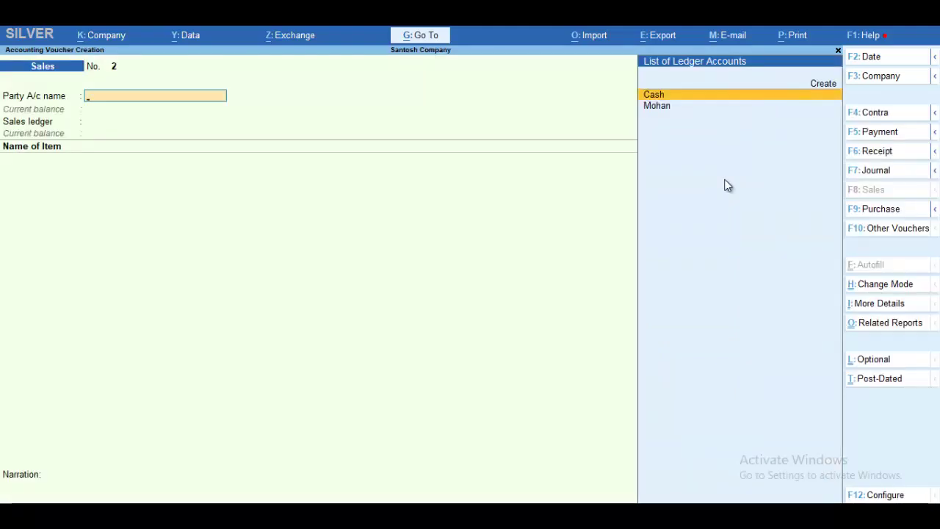
pyautogui.press('XF86MonBrightnessDown')
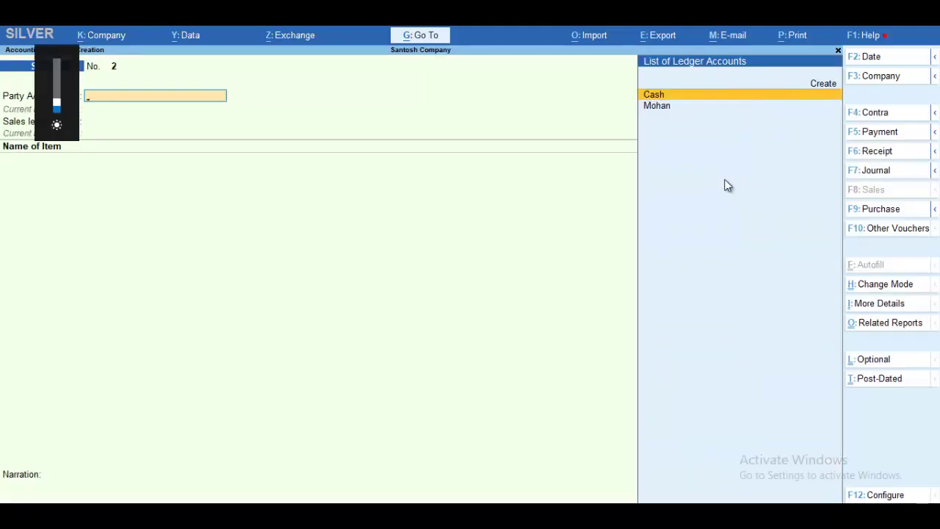
pyautogui.press('Escape')
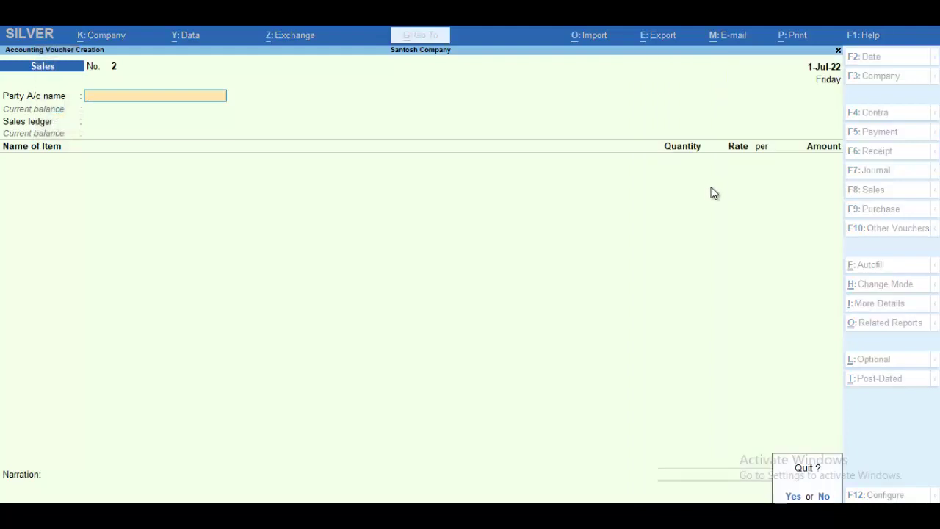
pyautogui.press('n')
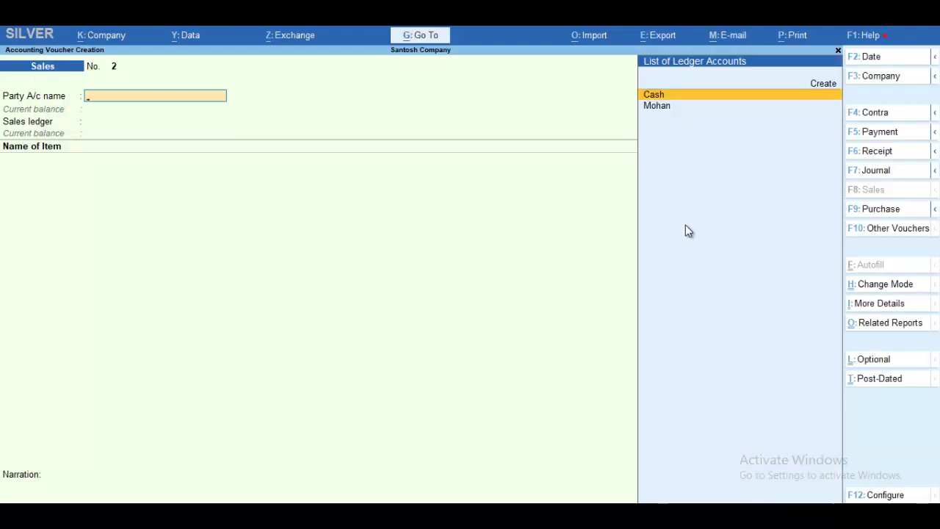
pyautogui.click(871, 56)
pyautogui.press('Return')
pyautogui.click(897, 176)
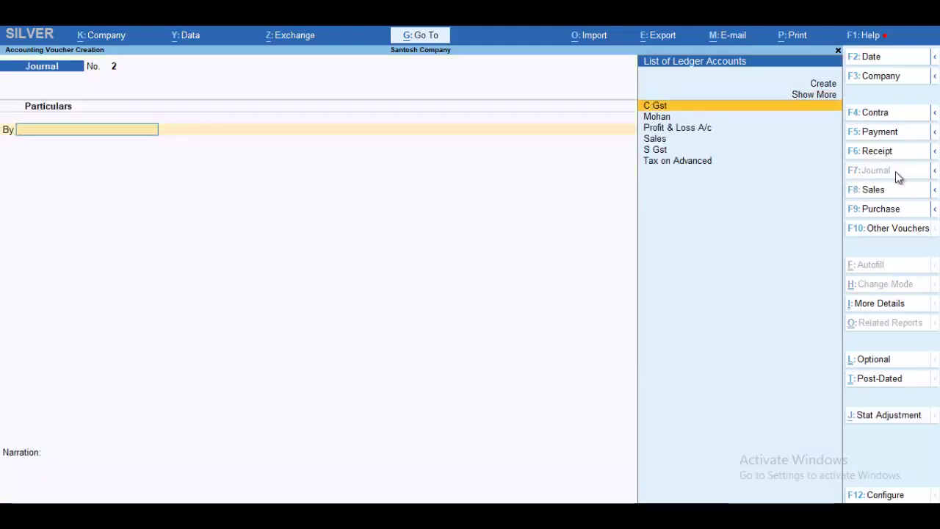
# Step: Debit the C Gst ledger with 250 on the first line of the journal
pyautogui.press('Return')
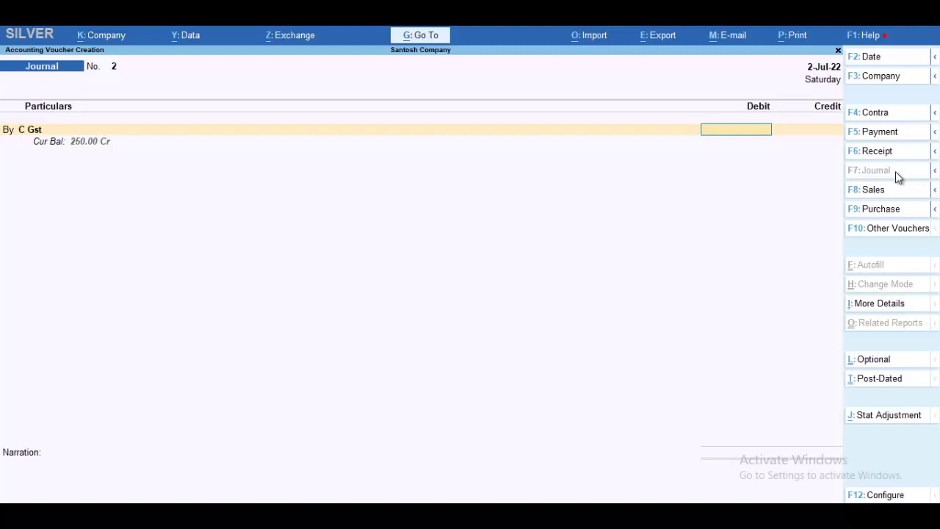
pyautogui.write('250')
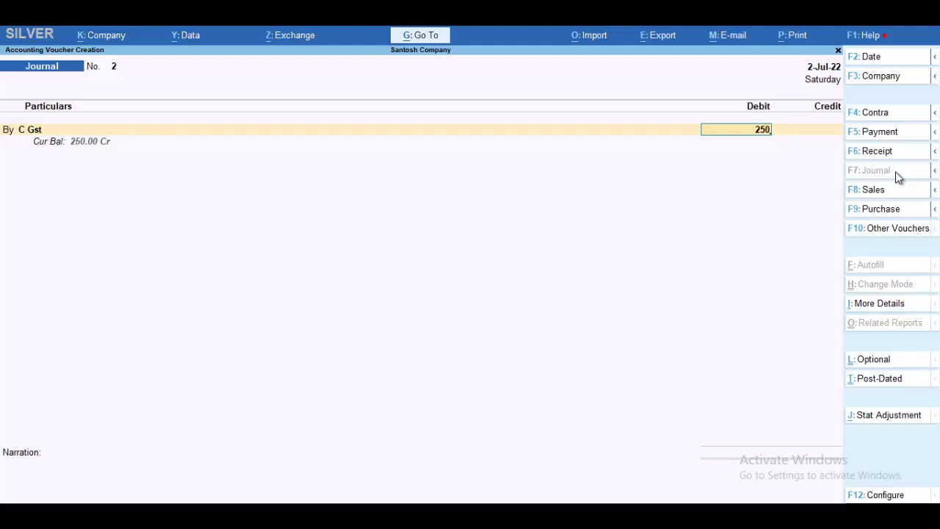
pyautogui.press('Return')
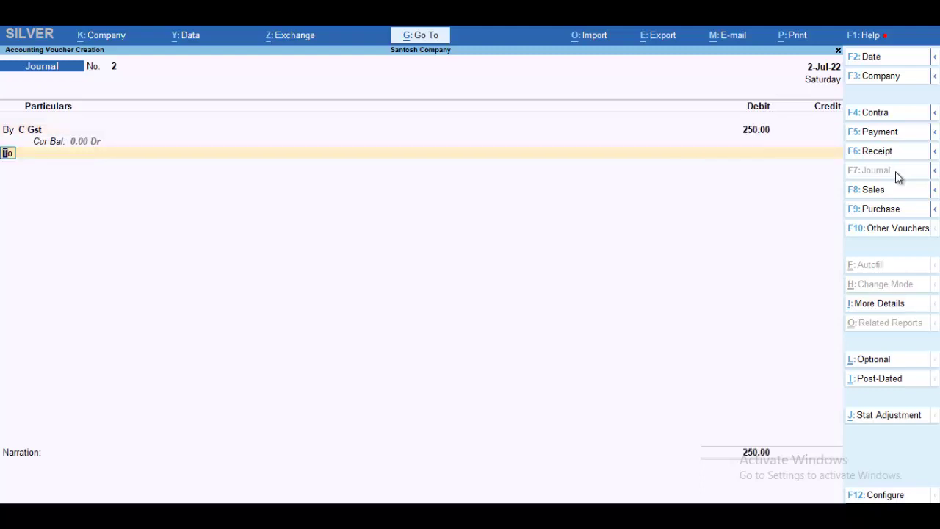
# Step: Make the second journal line a debit entry and debit the S Gst ledger with 250
pyautogui.write('b')
pyautogui.press('Return')
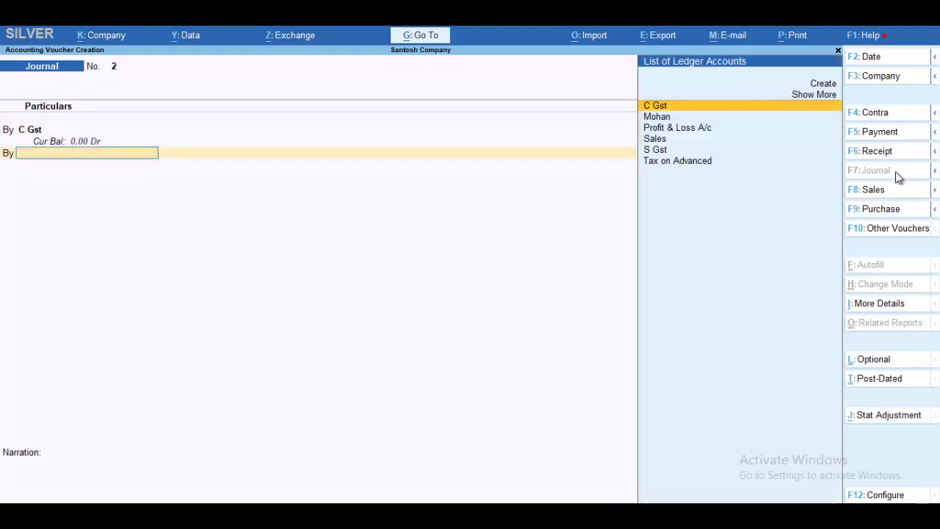
pyautogui.write('S')
pyautogui.press('Down')
pyautogui.press('Down')
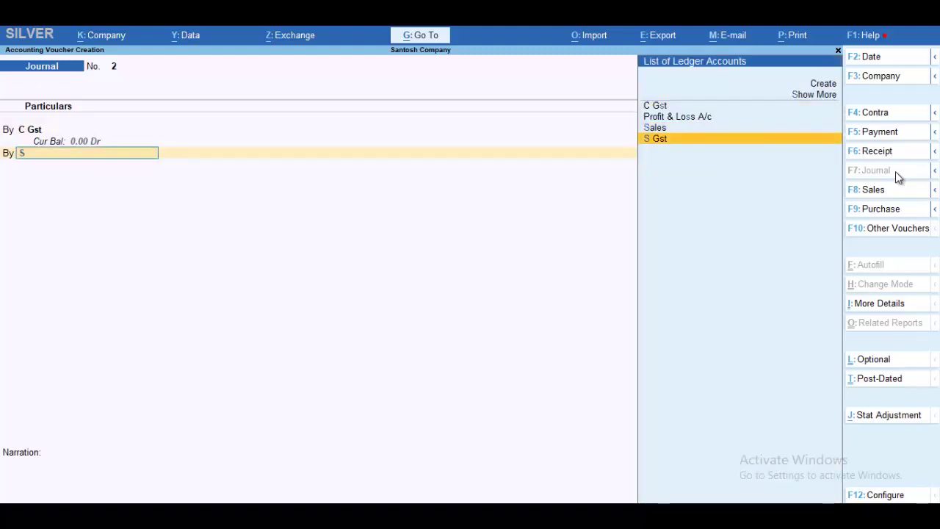
pyautogui.press('Return')
pyautogui.write('2')
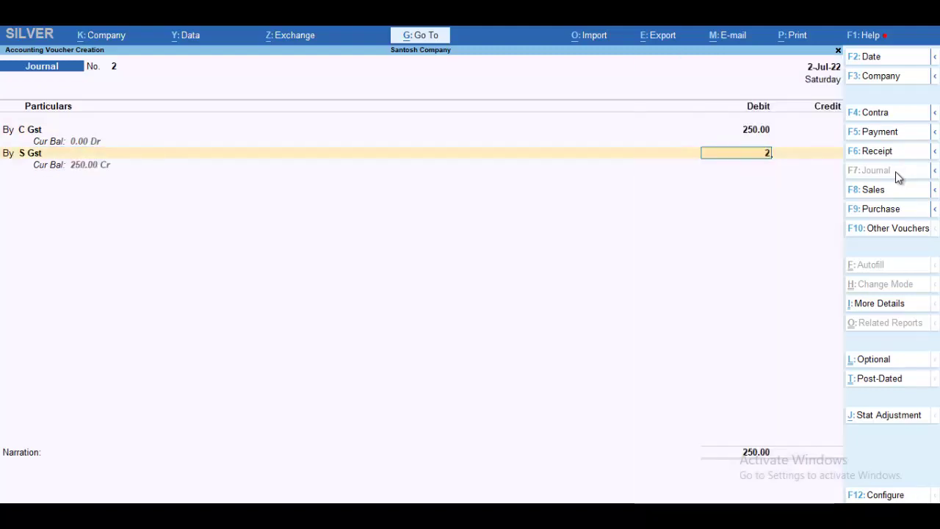
pyautogui.write('50')
pyautogui.press('Return')
# Step: Credit Tax on Advanced with 500, save the journal without a narration, and leave voucher entry
pyautogui.write('T')
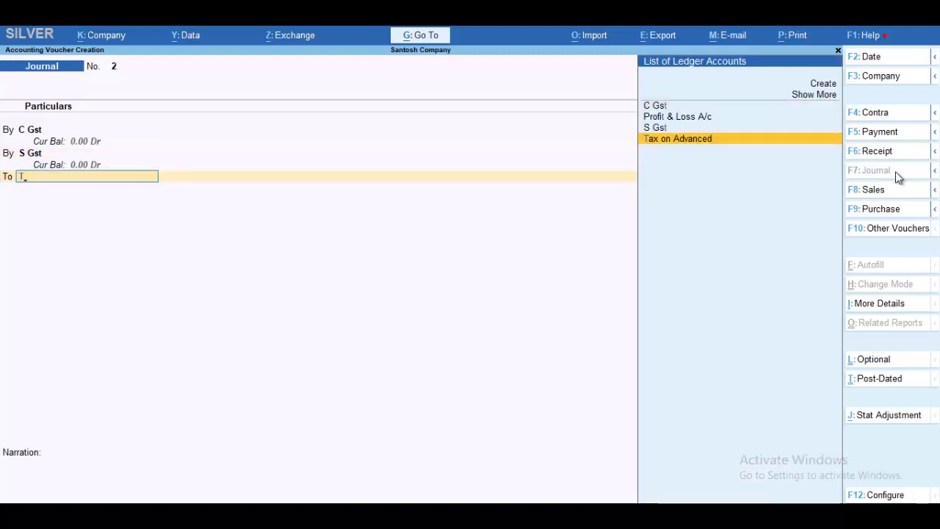
pyautogui.press('Return')
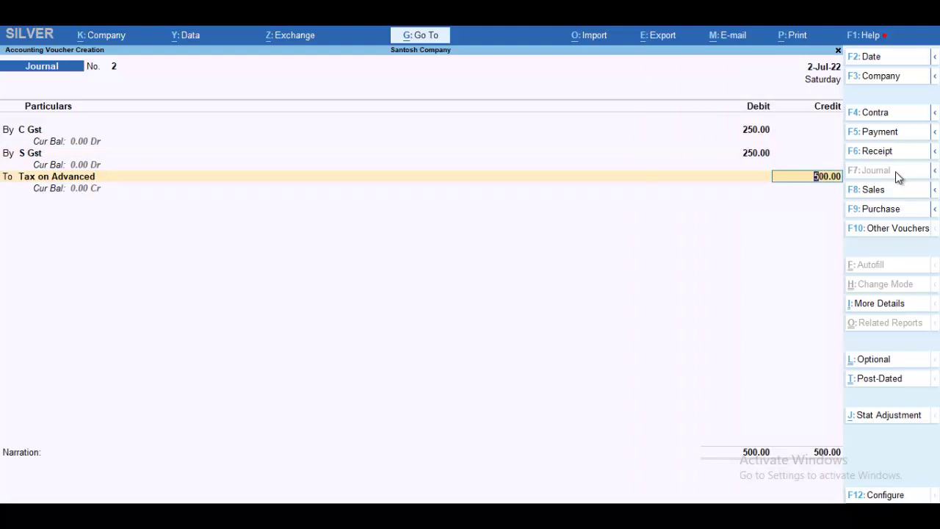
pyautogui.press('Return')
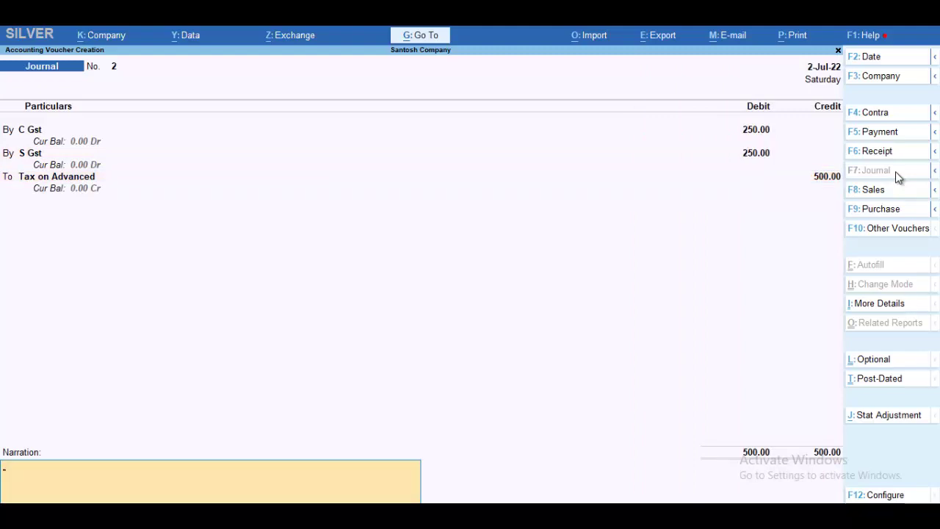
pyautogui.press('Return')
pyautogui.press('Return')
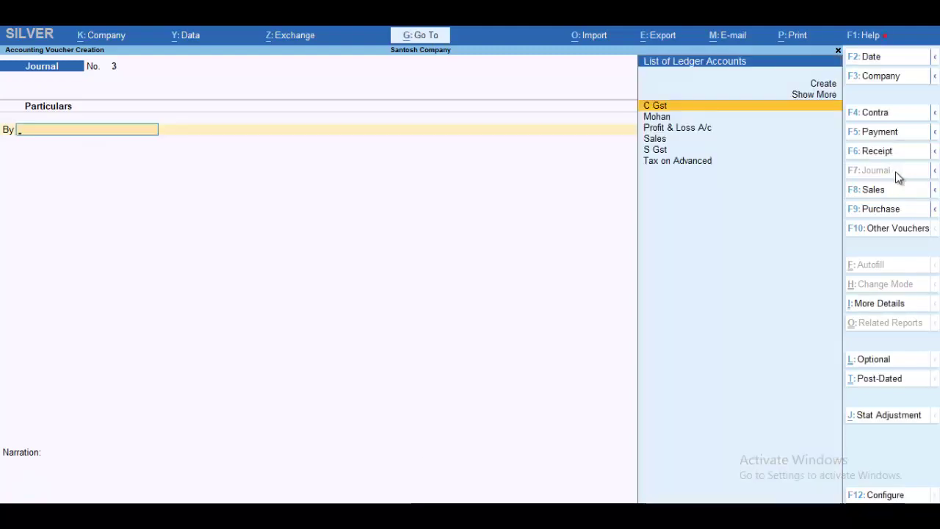
pyautogui.press('Escape')
# Step: Examine Duties & Taxes and Tax on Advanced in the detailed balance sheet, and close the report
pyautogui.press('Down')
pyautogui.press('Down')
pyautogui.press('Down')
pyautogui.press('Down')
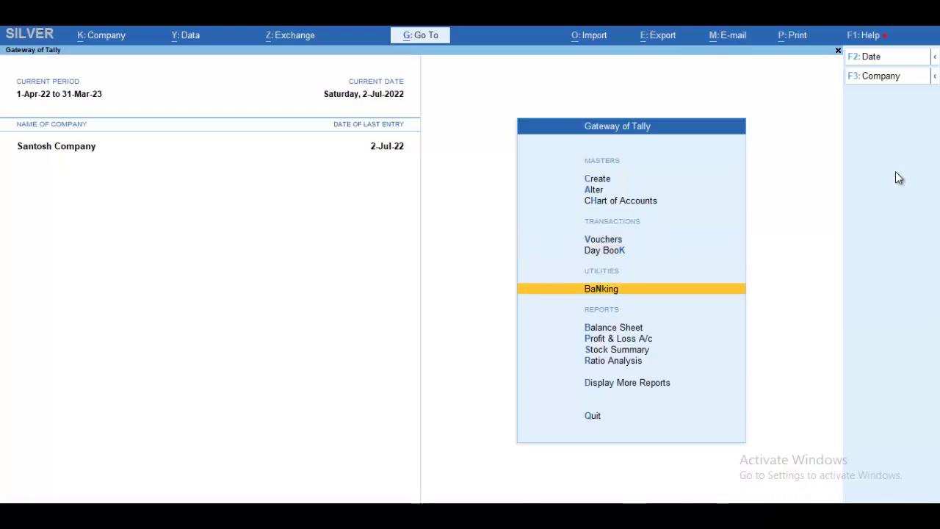
pyautogui.press('Up')
pyautogui.press('Return')
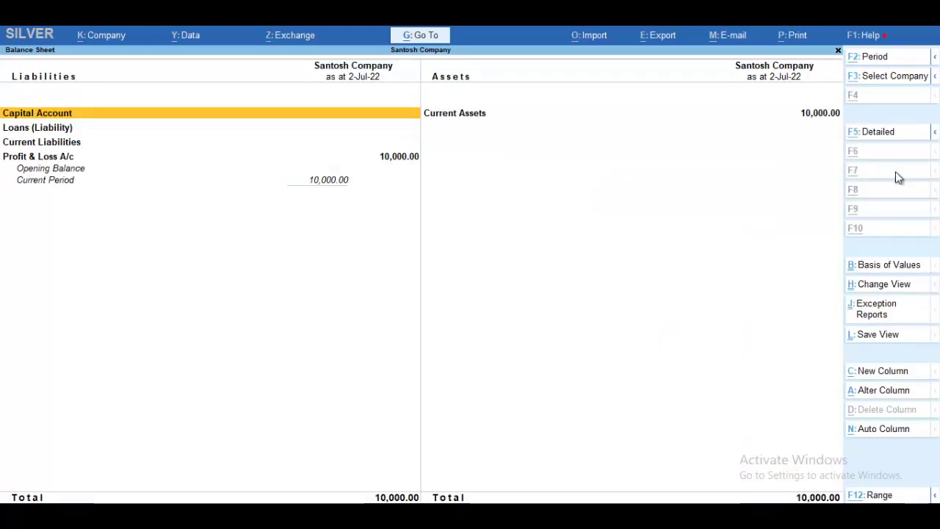
pyautogui.hotkey('alt', 'F5')
pyautogui.press('Down')
pyautogui.press('Down')
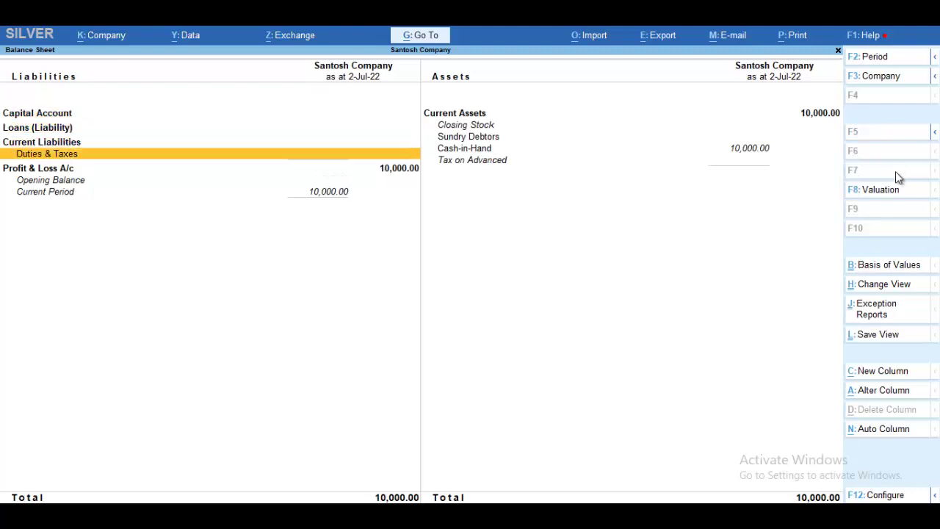
pyautogui.press('Escape')
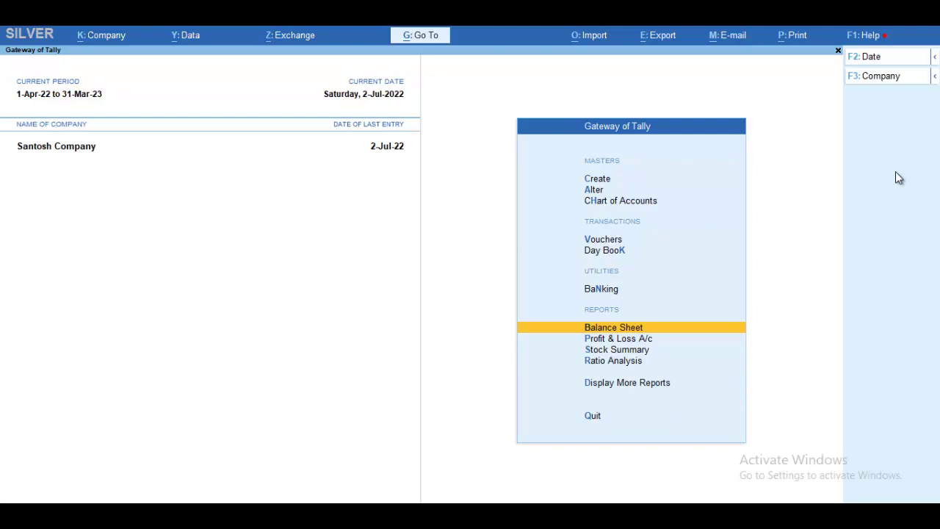